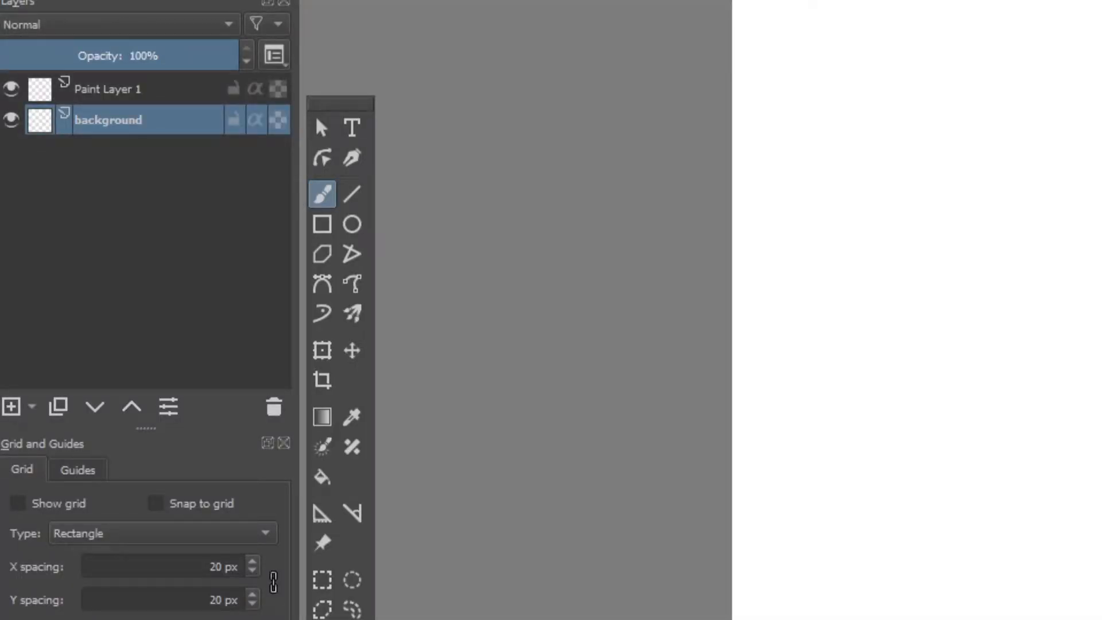
- Add two paint layers above the background layer and sketch a round blue octopus on it, with a smiling face and four circular legs
click(13, 408)
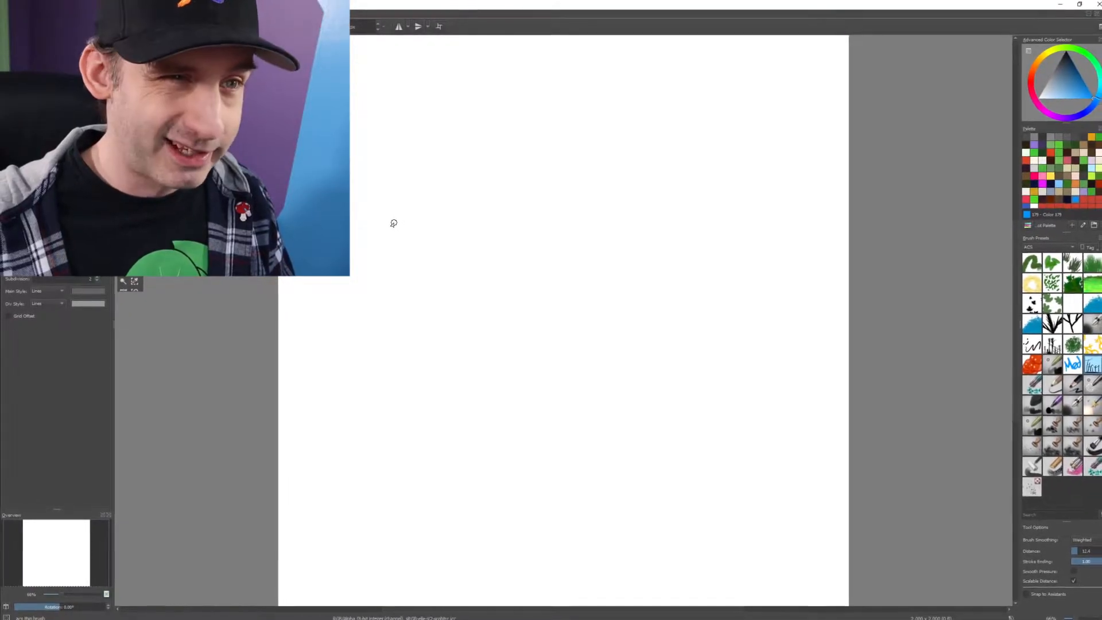
mouse_move(543, 221)
mouse_down()
mouse_move(488, 235)
mouse_move(543, 401)
mouse_move(634, 311)
mouse_move(631, 367)
mouse_move(494, 400)
mouse_move(627, 345)
mouse_move(575, 228)
mouse_move(444, 246)
mouse_up()
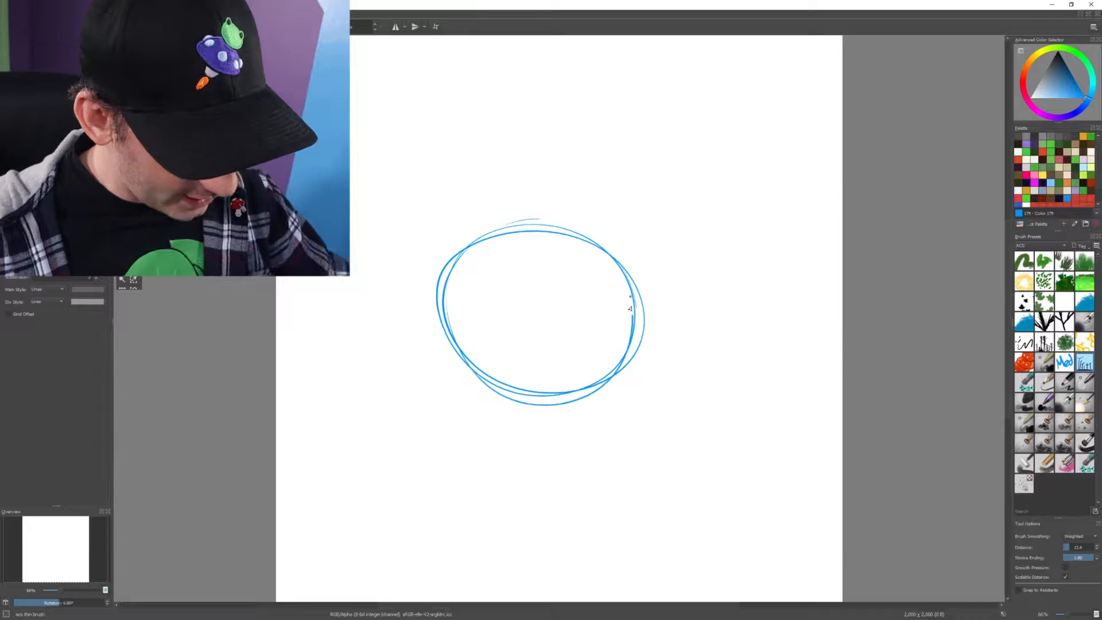
drag(424, 310, 602, 355)
mouse_move(460, 422)
mouse_down()
mouse_move(425, 391)
mouse_move(470, 442)
mouse_move(516, 387)
mouse_up()
mouse_move(563, 436)
mouse_down()
mouse_move(600, 455)
mouse_move(676, 382)
mouse_move(618, 385)
mouse_up()
drag(639, 329, 436, 338)
mouse_move(484, 392)
mouse_down()
mouse_move(500, 217)
mouse_move(602, 392)
mouse_up()
mouse_move(494, 396)
mouse_down()
mouse_move(480, 432)
mouse_move(550, 403)
mouse_move(550, 440)
mouse_move(521, 411)
mouse_move(585, 455)
mouse_up()
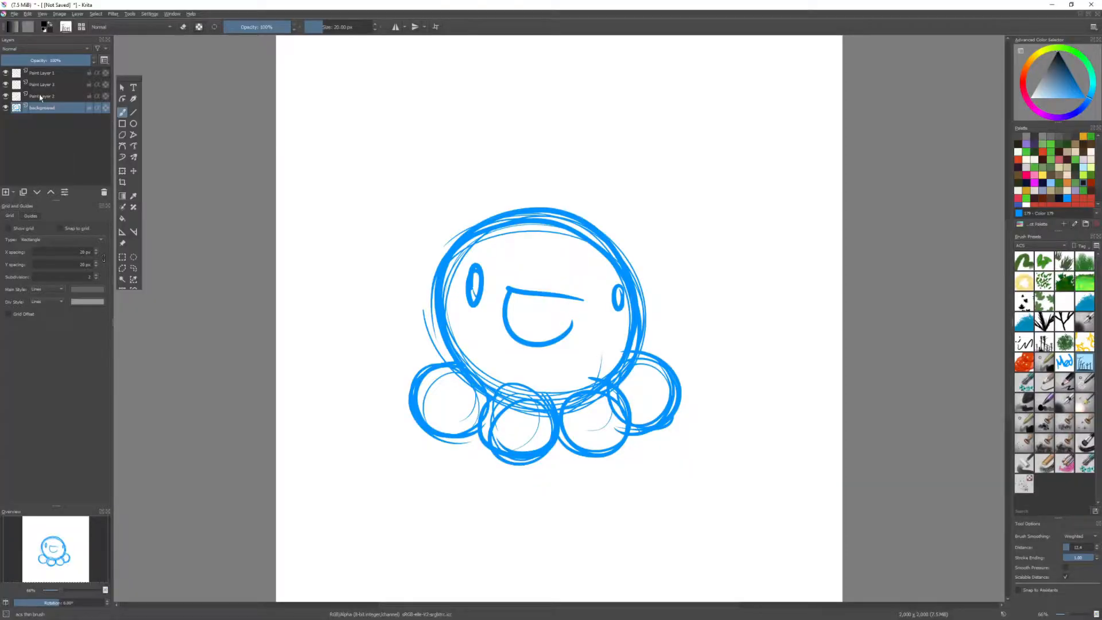
drag(324, 130, 678, 372)
drag(594, 537, 308, 341)
click(26, 108)
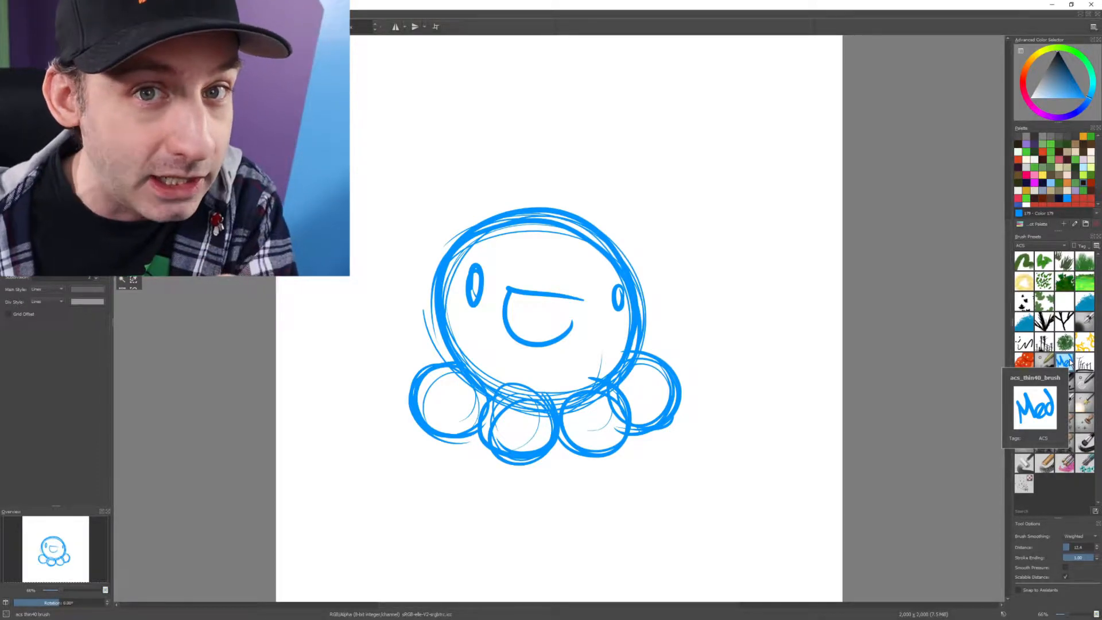
- Switch to the acs_thin40_brush preset at a close-up view of the sketch
click(1064, 361)
key(ctrl+plus)
drag(370, 404, 436, 383)
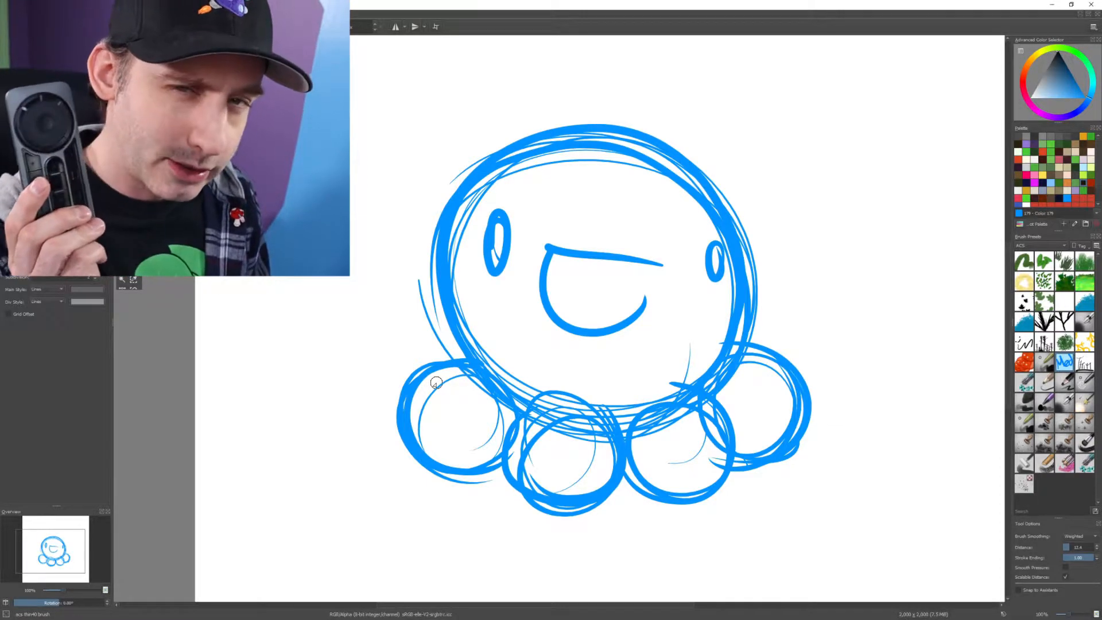
scroll(436, 383, up, 3)
scroll(435, 383, down, 1)
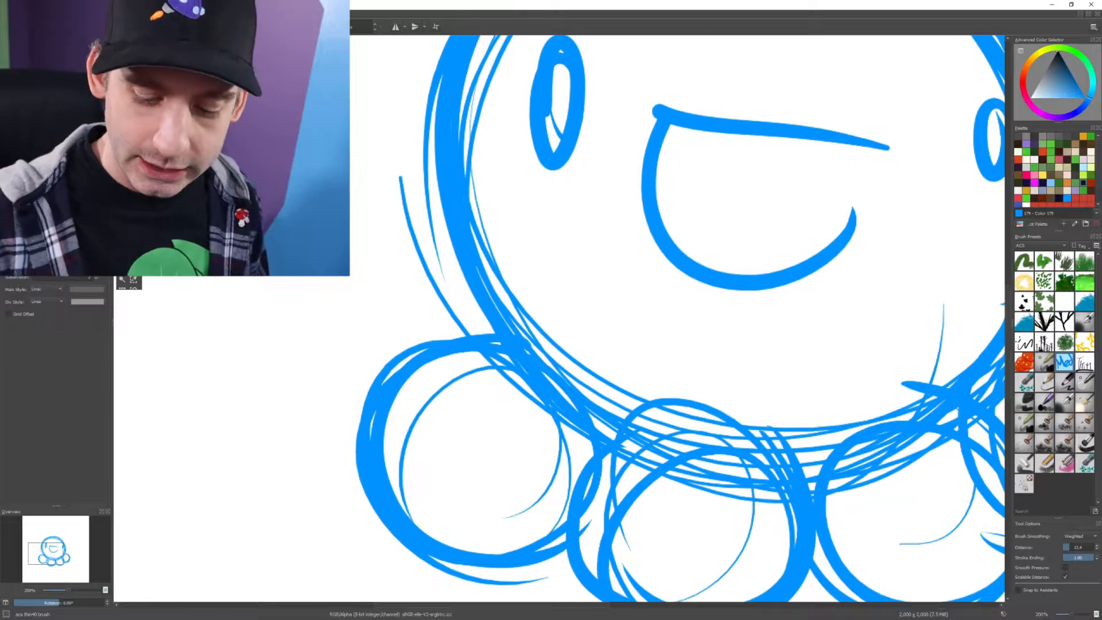
key(ctrl+r)
key(b)
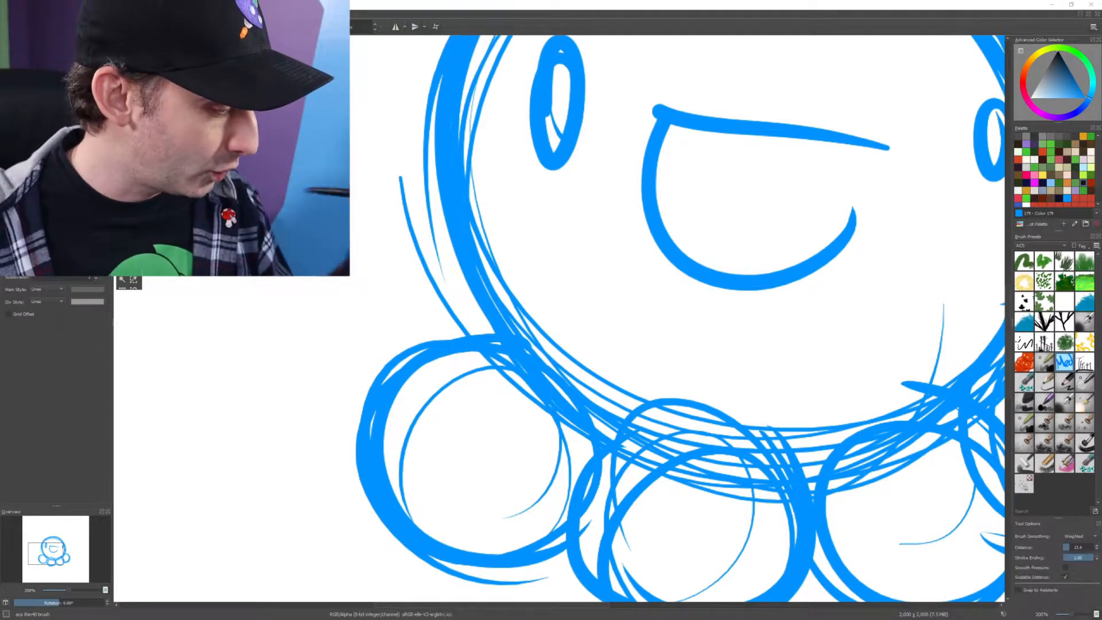
key(2)
key(1)
scroll(531, 357, up, 1)
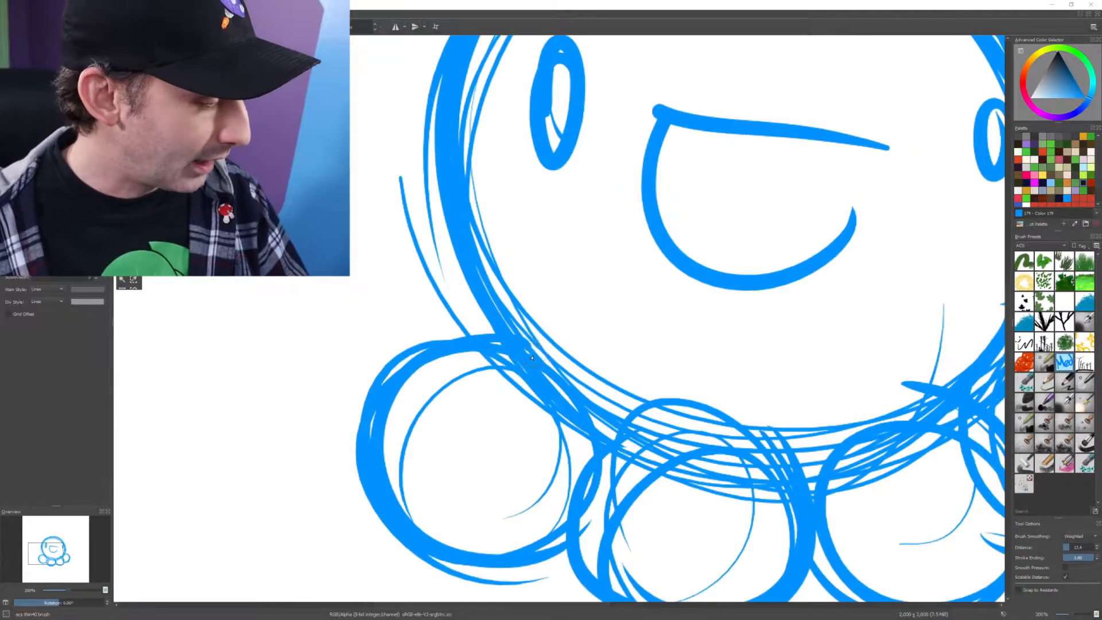
scroll(531, 357, down, 2)
scroll(530, 368, up, 1)
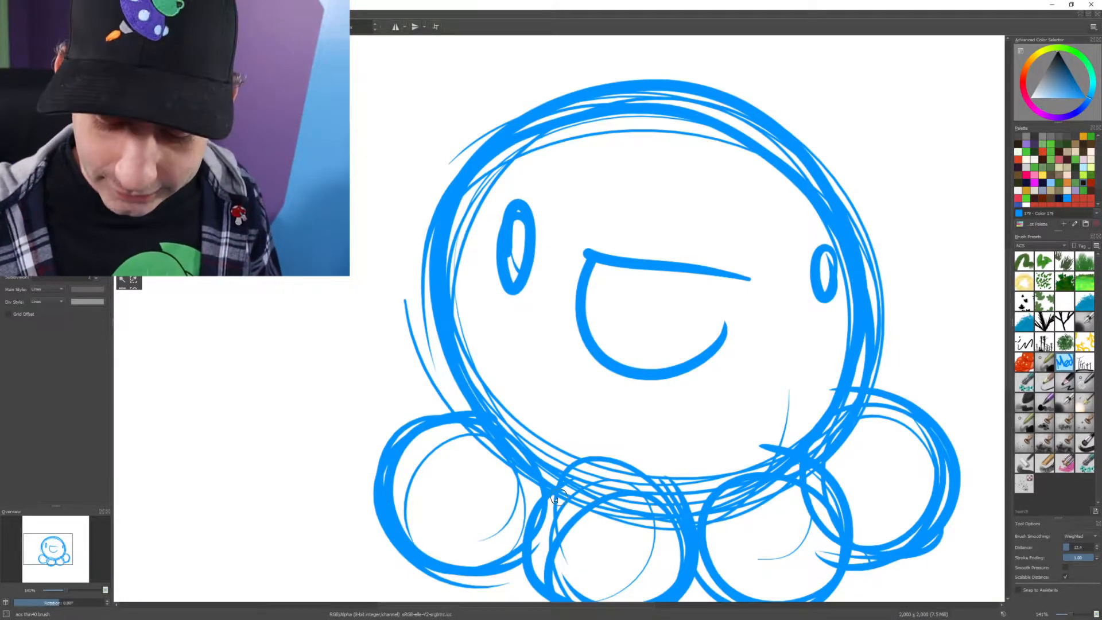
- Trace the octopus's round head in black on the Outline layer, leaving the contour open above the front legs
mouse_move(588, 504)
mouse_down()
mouse_move(432, 307)
mouse_move(836, 270)
mouse_move(757, 488)
mouse_up()
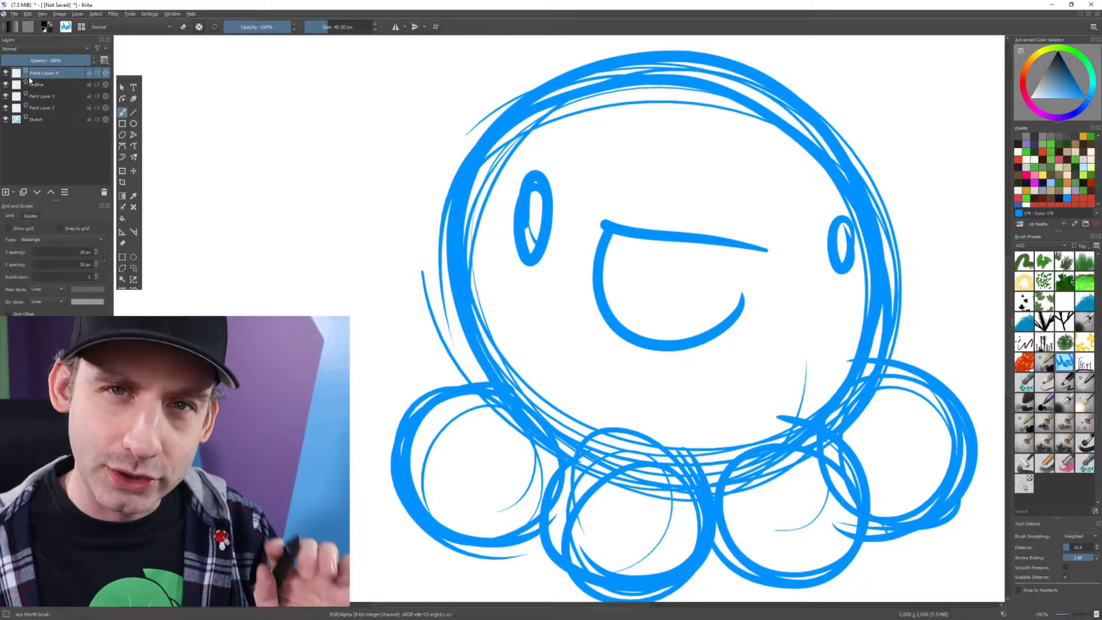
click(44, 86)
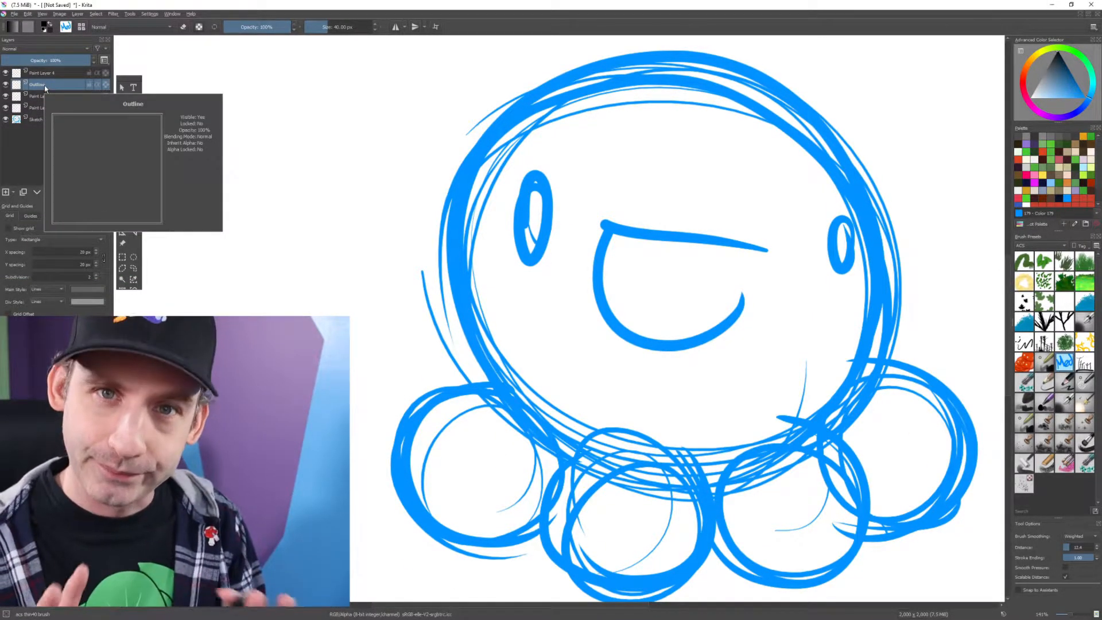
mouse_move(602, 471)
mouse_down()
mouse_move(462, 198)
mouse_move(847, 410)
mouse_move(511, 440)
mouse_up()
key(ctrl+z)
mouse_move(617, 476)
mouse_down()
mouse_move(577, 80)
mouse_move(769, 478)
mouse_up()
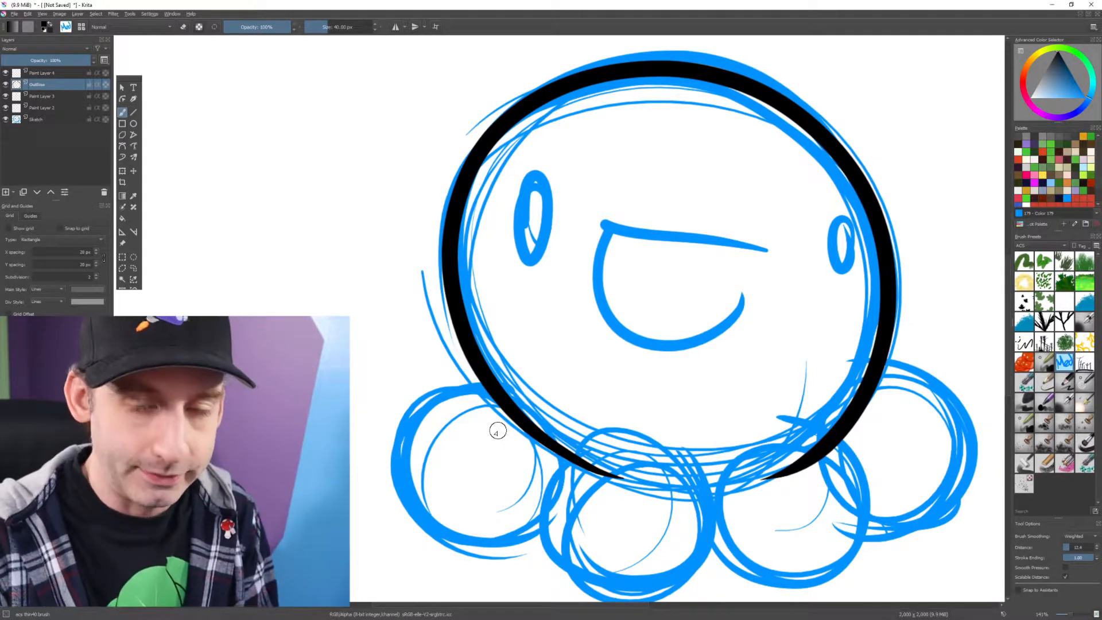
- Outline the octopus's four round legs in black on Paint Layer 4, following the blue sketch
click(46, 74)
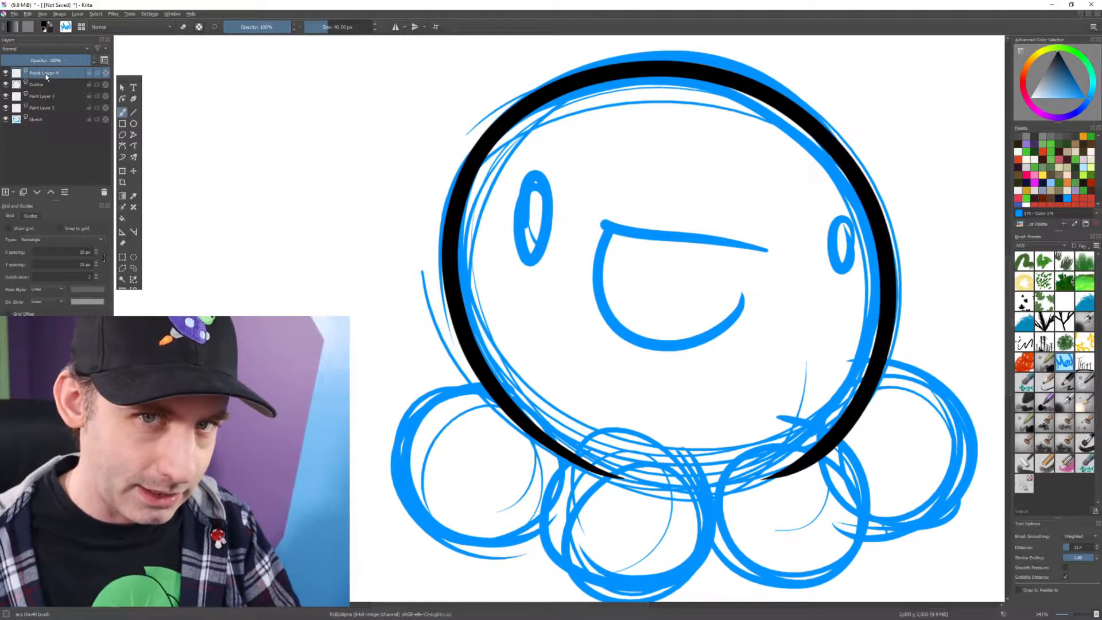
mouse_move(574, 472)
mouse_down()
mouse_move(554, 387)
mouse_move(643, 366)
mouse_up()
mouse_move(691, 488)
mouse_down()
mouse_move(852, 442)
mouse_move(766, 343)
mouse_up()
mouse_move(843, 460)
mouse_down()
mouse_move(927, 451)
mouse_move(826, 296)
mouse_up()
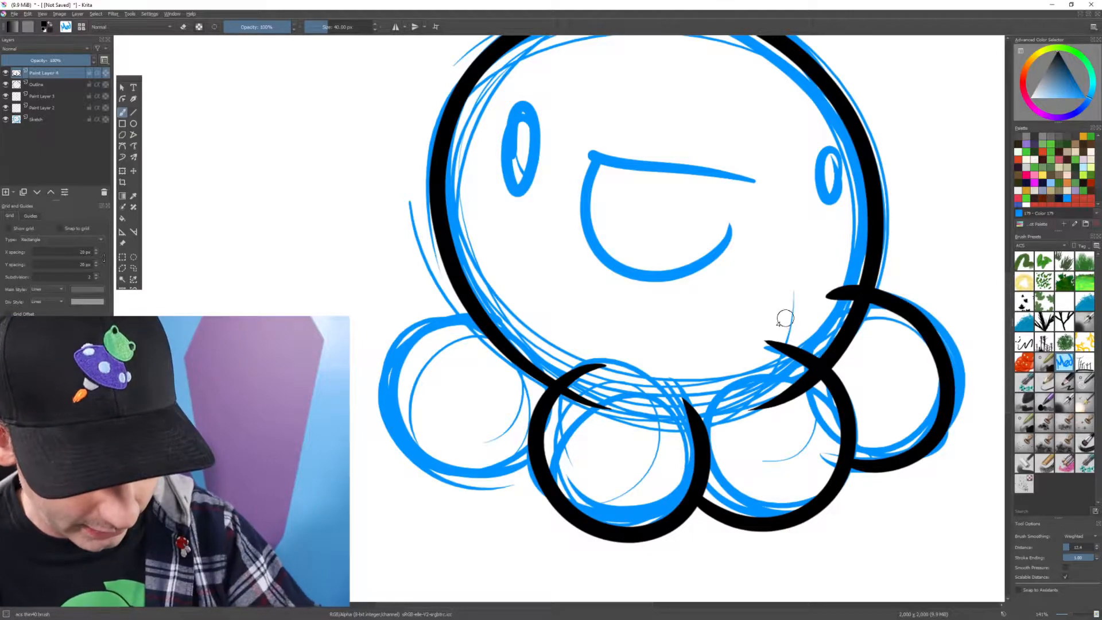
mouse_move(537, 469)
mouse_down()
mouse_move(442, 459)
mouse_move(525, 296)
mouse_move(488, 300)
mouse_move(533, 468)
mouse_up()
key(ctrl+z)
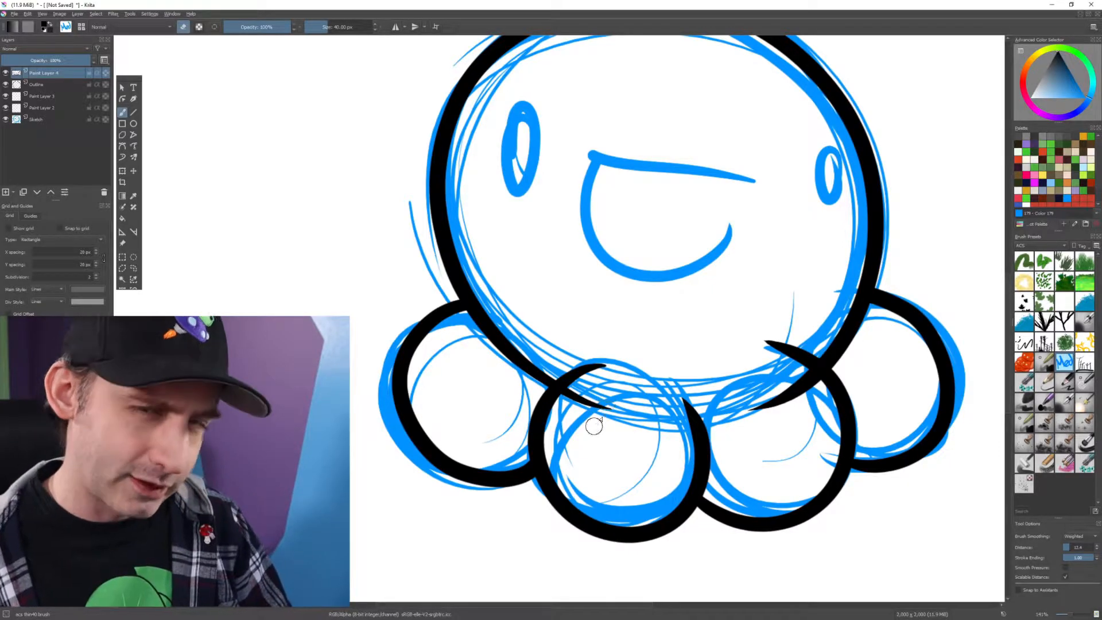
- Erase the head outline's ends inside the front legs on the Outline layer, and briefly hide and reshow that layer
click(43, 85)
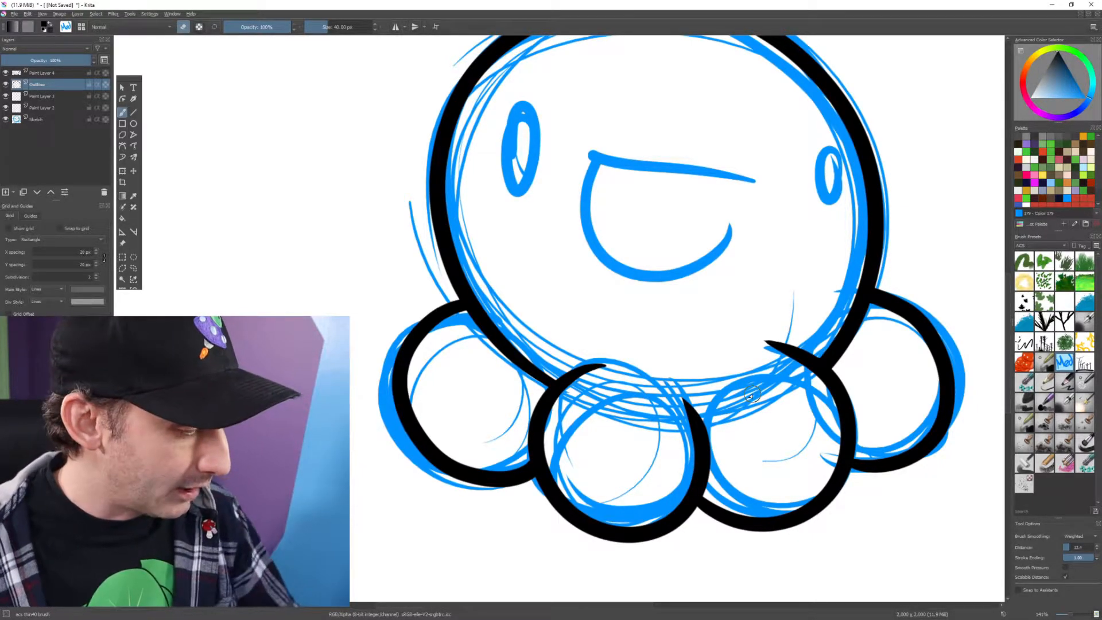
click(5, 84)
mouse_move(10, 86)
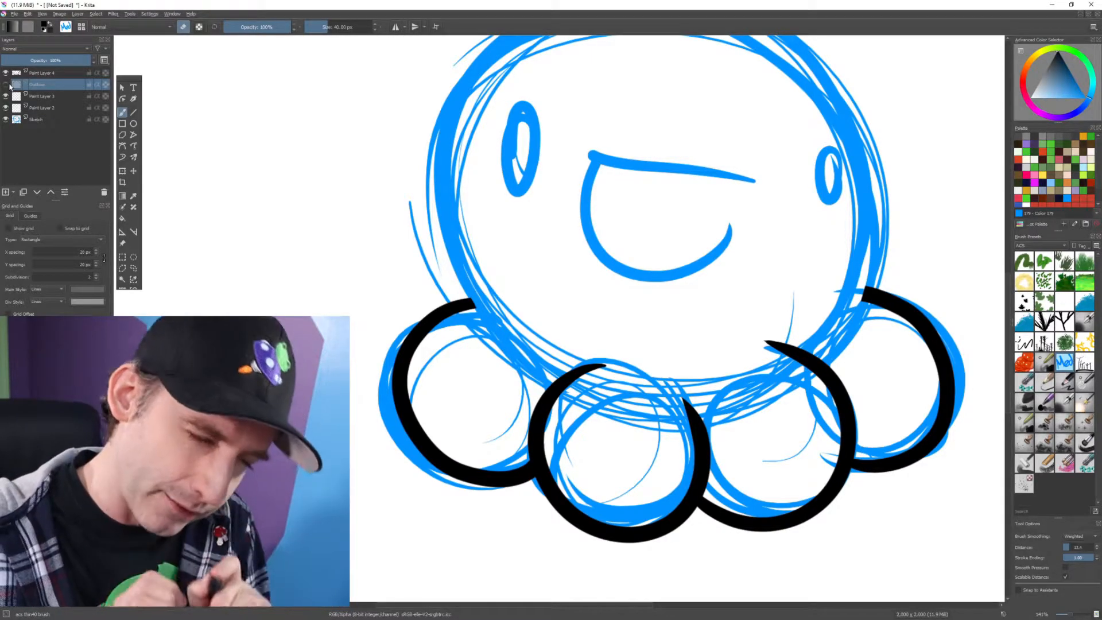
click(5, 84)
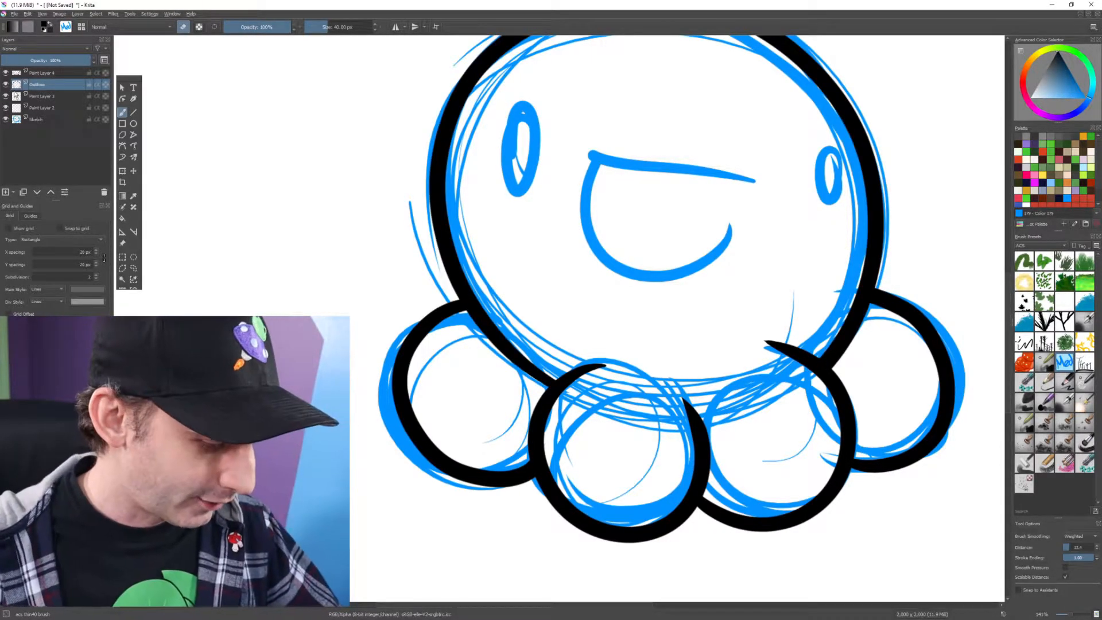
mouse_move(16, 96)
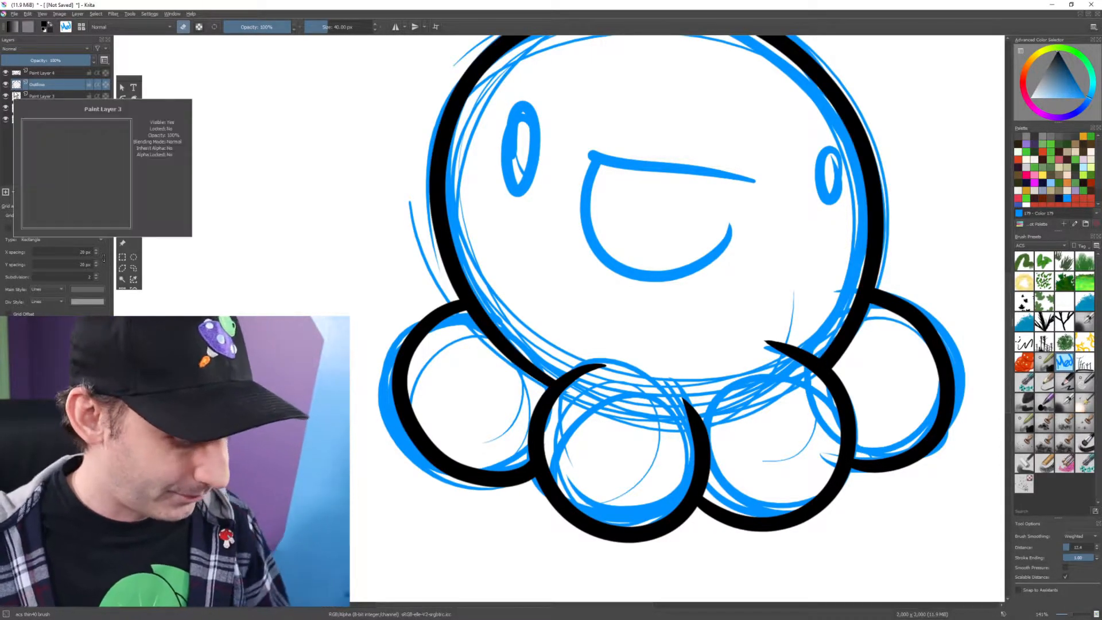
- Merge Paint Layer 4 down into the Outline layer
shift+click(38, 74)
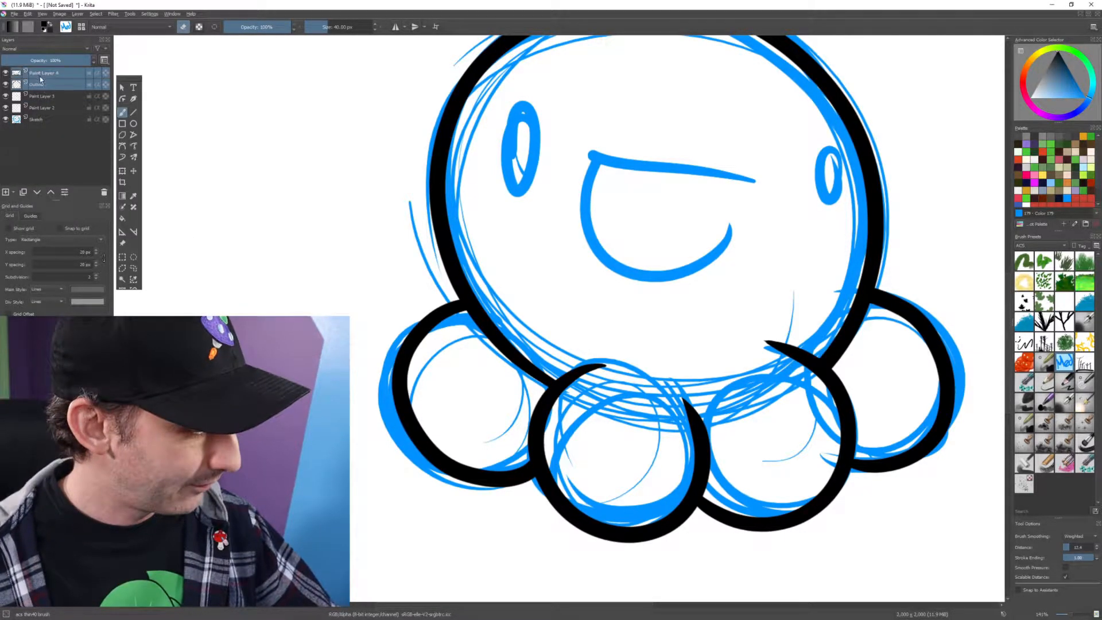
click(77, 14)
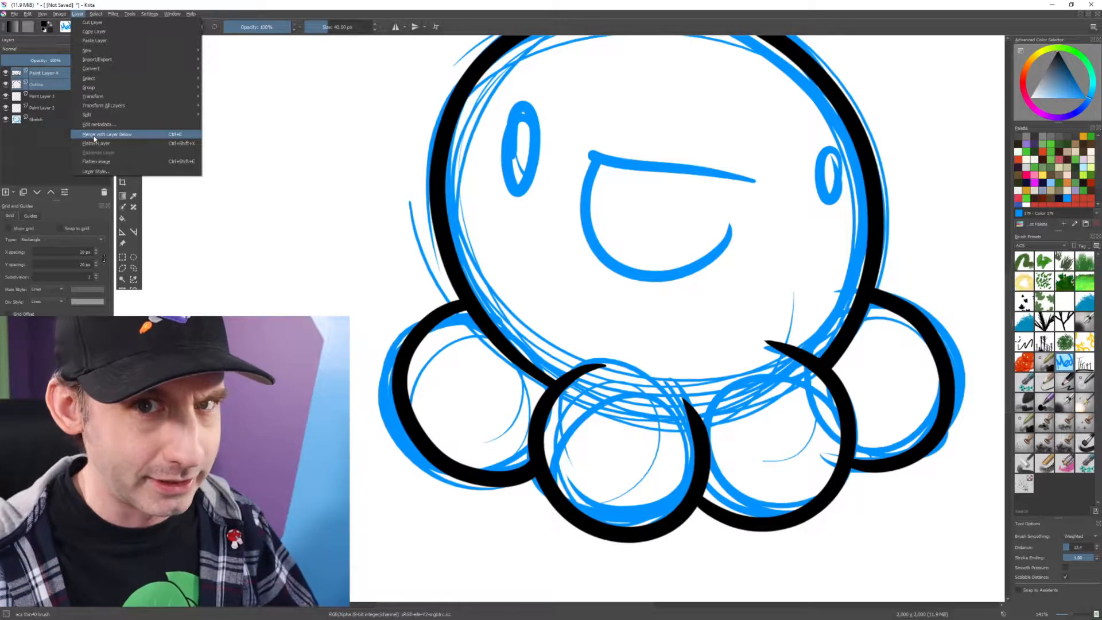
mouse_move(83, 106)
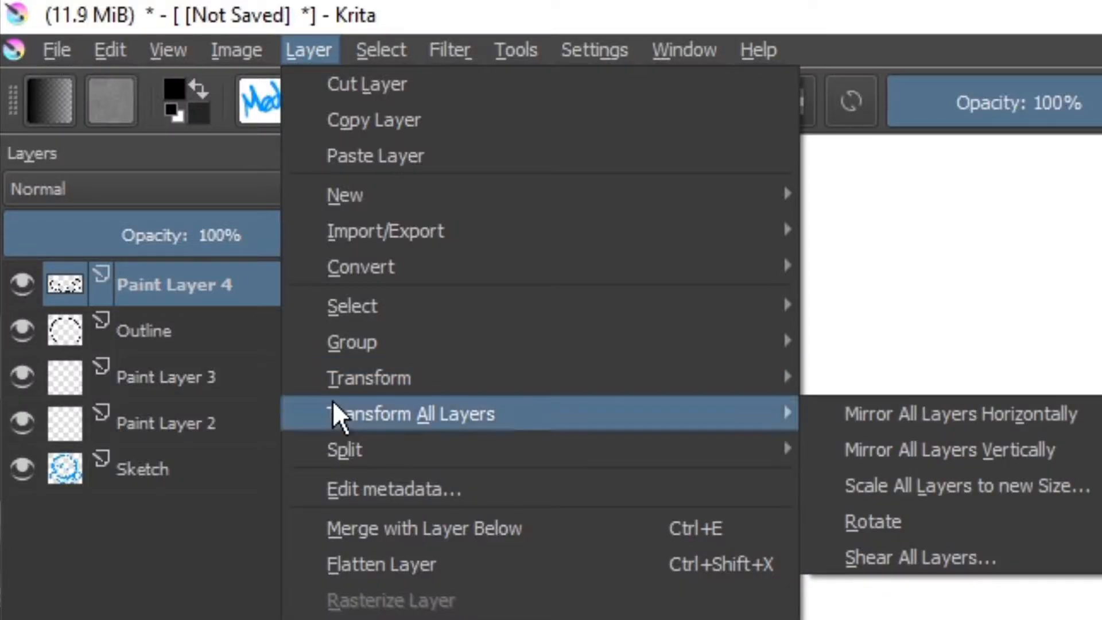
click(387, 527)
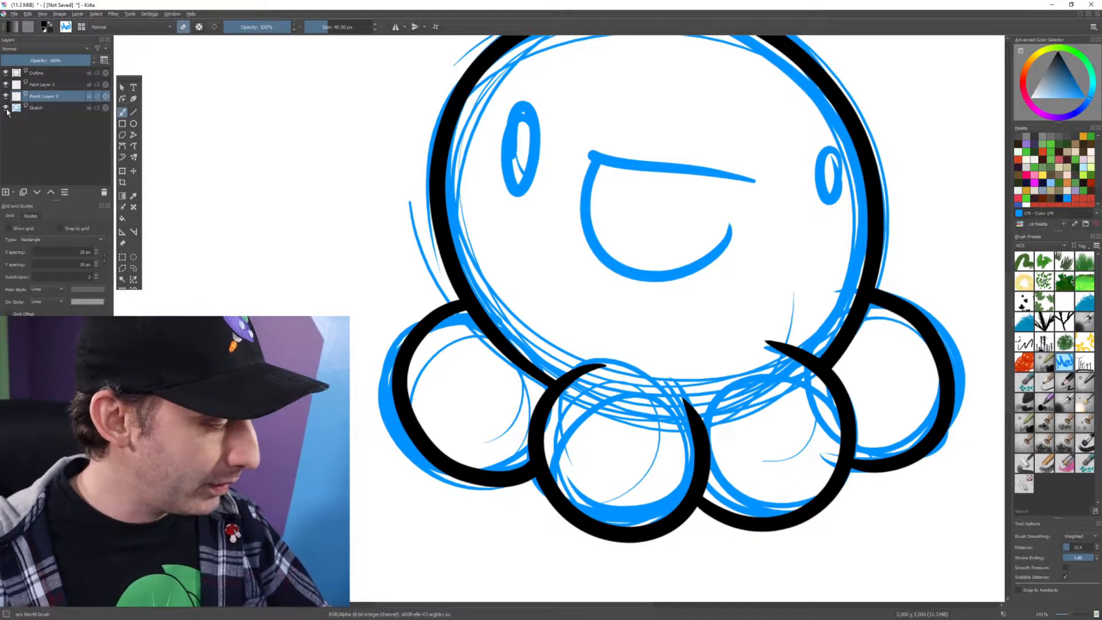
- Draw two solid black oval eyes and the open smiling mouth on the Outline layer, following the sketch
mouse_move(7, 110)
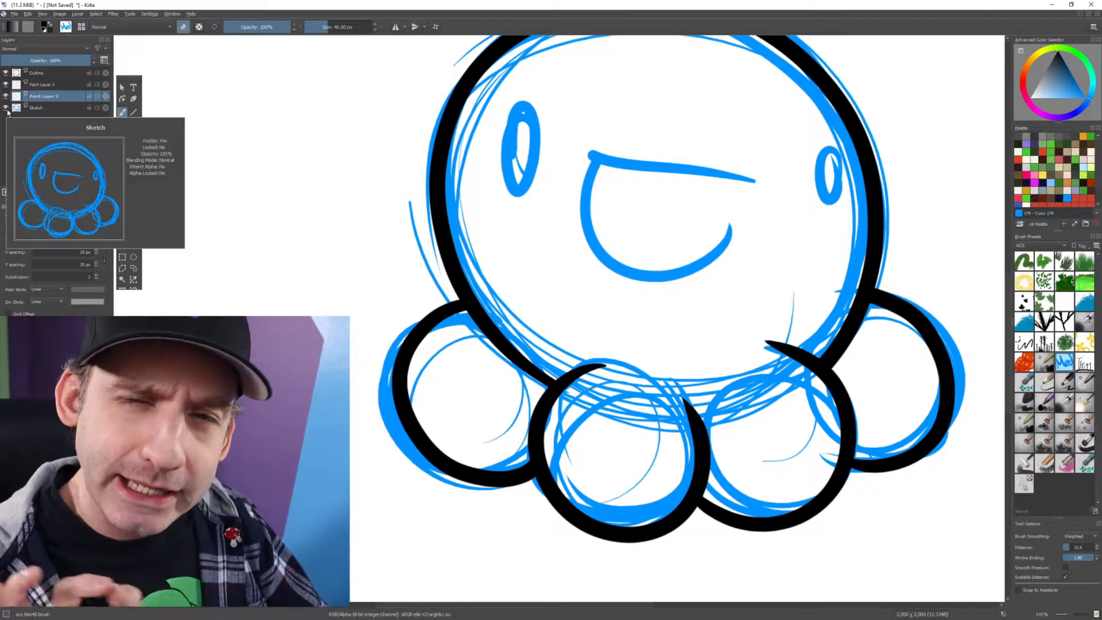
click(37, 74)
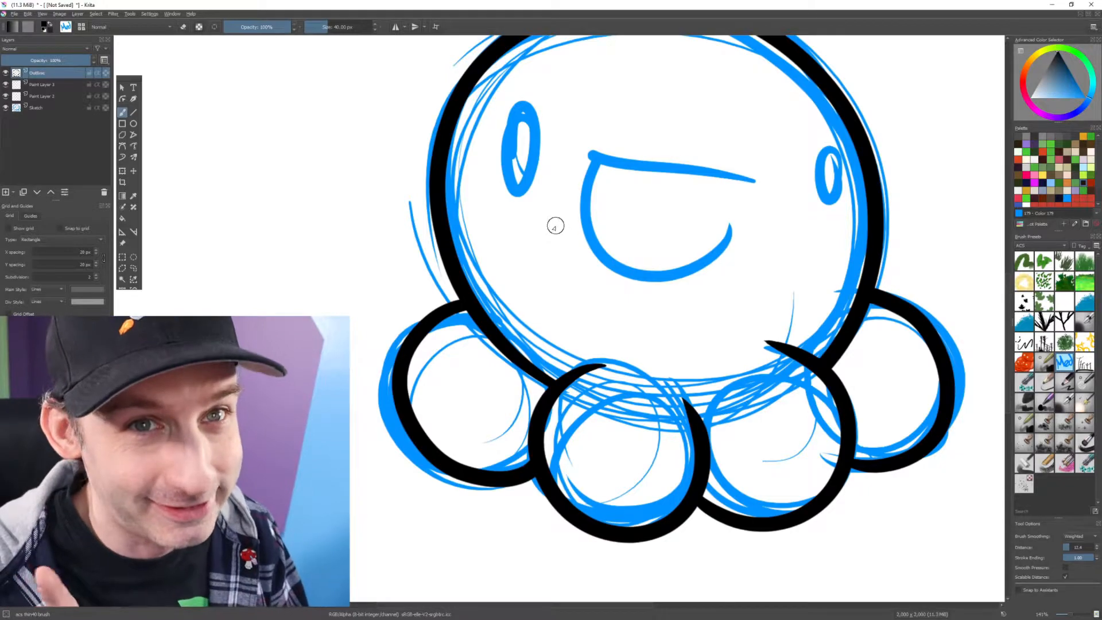
key(ctrl+plus)
key(ctrl+plus)
drag(755, 249, 525, 575)
mouse_move(872, 384)
mouse_down()
mouse_move(832, 376)
mouse_move(846, 331)
mouse_up()
drag(388, 379, 760, 457)
mouse_move(625, 396)
mouse_down()
mouse_move(649, 436)
mouse_move(620, 423)
mouse_move(654, 458)
mouse_move(480, 326)
mouse_up()
mouse_move(917, 309)
mouse_down()
mouse_move(815, 284)
mouse_move(571, 341)
mouse_move(867, 396)
mouse_up()
drag(757, 428, 656, 430)
- Paint a larger and a smaller white highlight in each of the octopus's black eyes
key(x)
drag(809, 312, 731, 319)
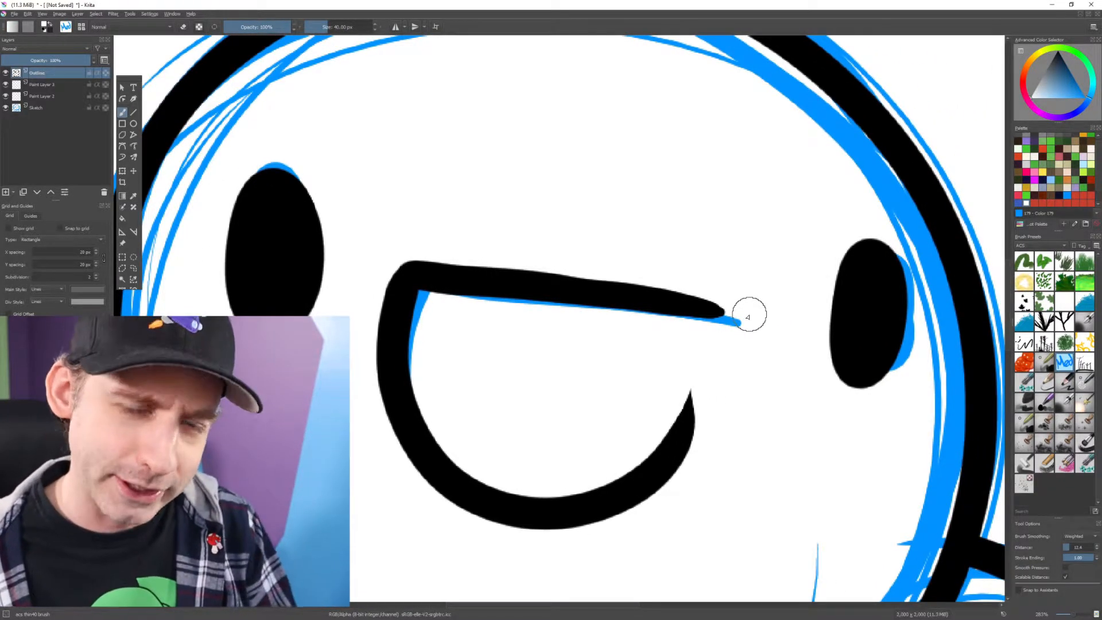
drag(852, 284, 856, 280)
drag(868, 365, 870, 363)
drag(453, 355, 737, 433)
mouse_move(531, 304)
mouse_down()
mouse_move(537, 330)
mouse_move(536, 301)
mouse_up()
click(566, 398)
- Hide the Sketch layer and fill the octopus's head and all four legs with purple on Paint Layer 2
key(ctrl+minus)
key(ctrl+minus)
key(ctrl+minus)
drag(564, 463, 492, 419)
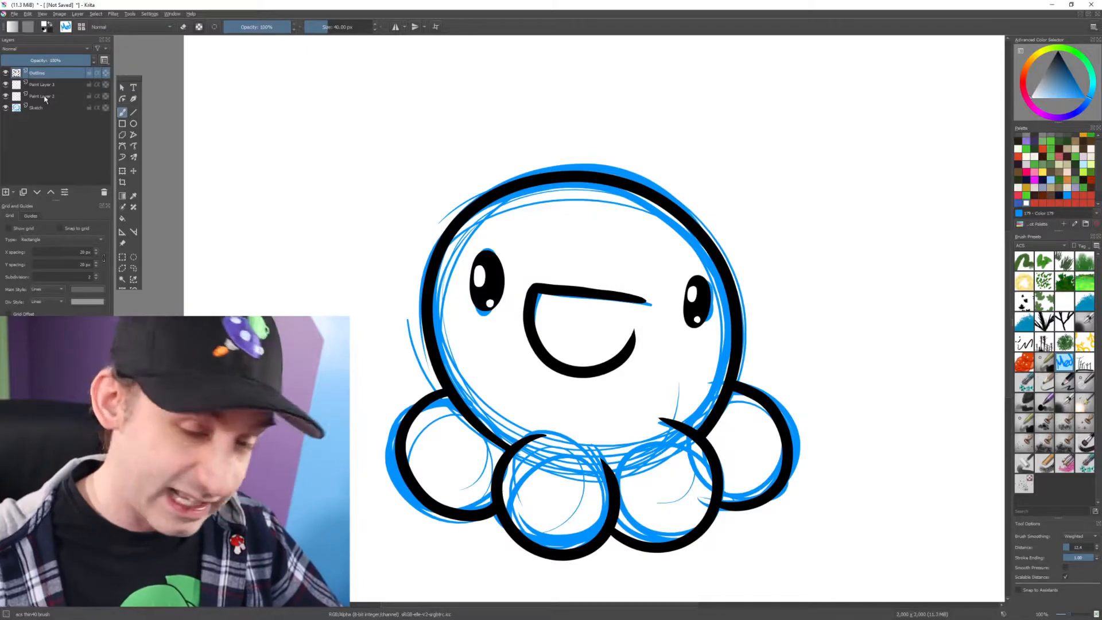
click(38, 95)
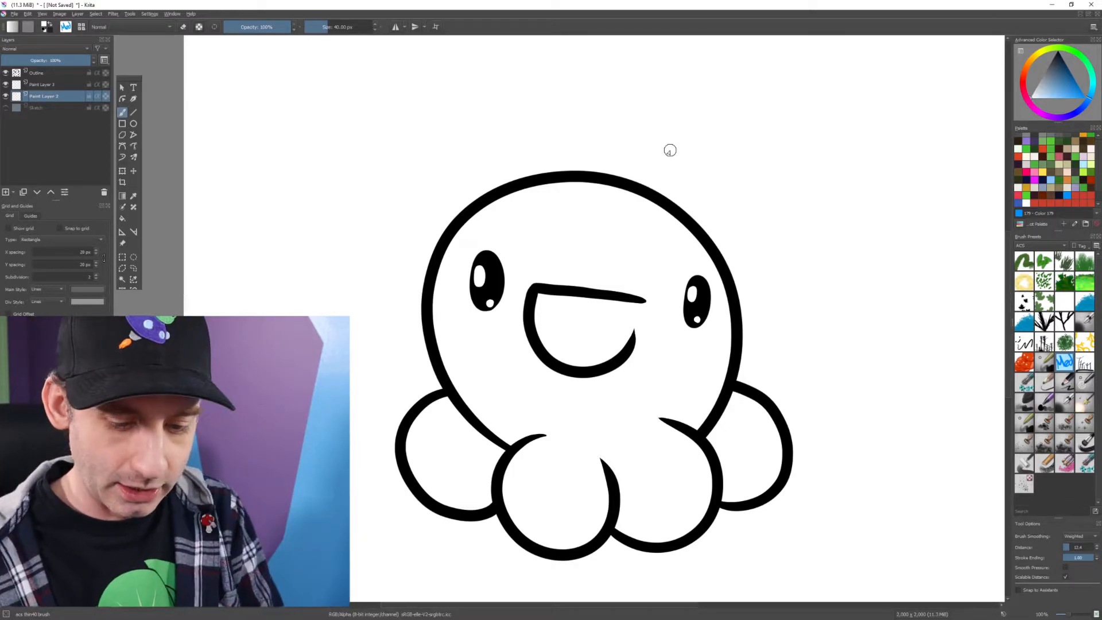
click(1029, 141)
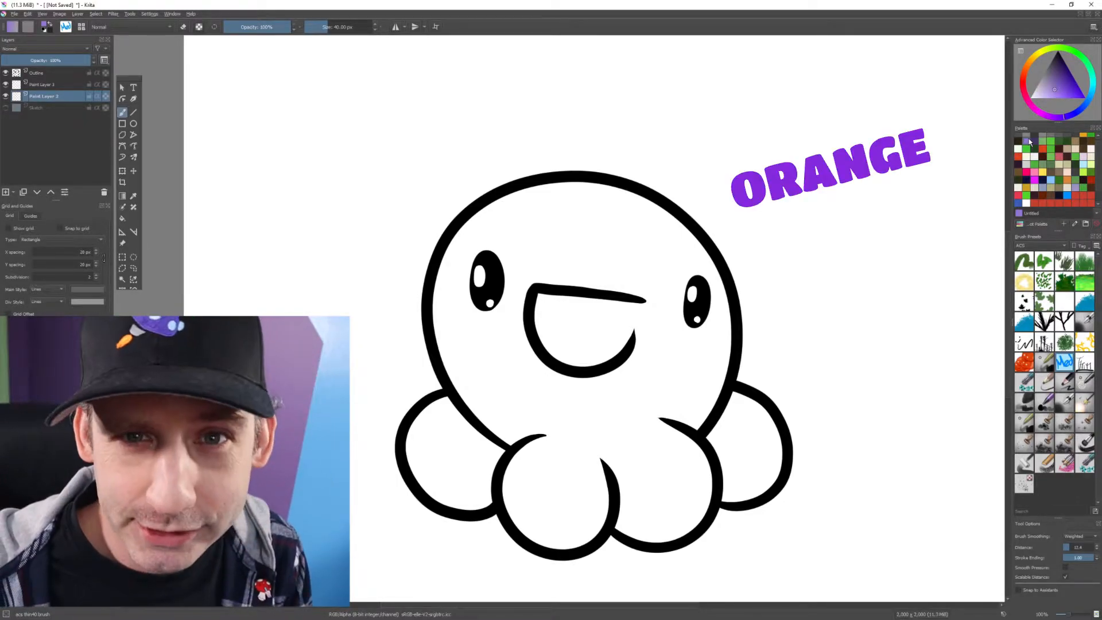
key(f)
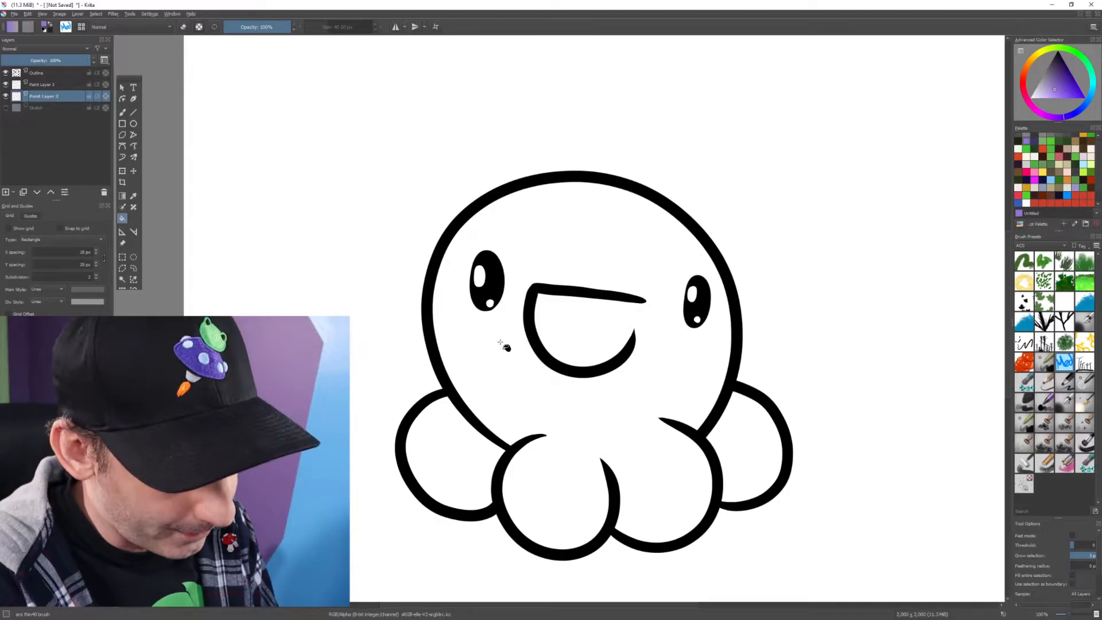
click(496, 348)
click(738, 450)
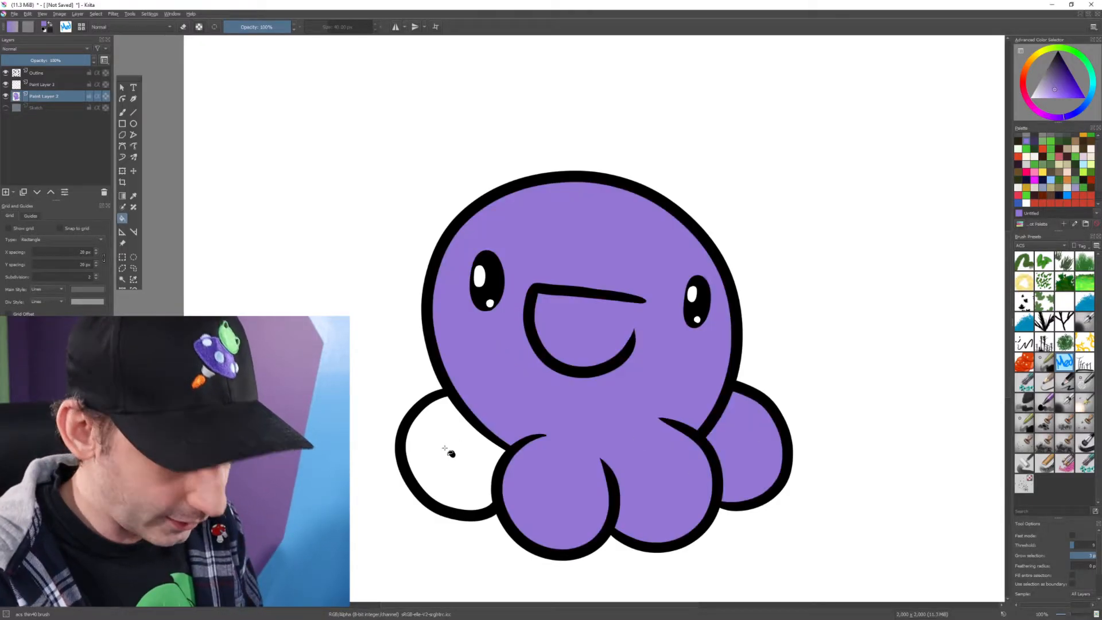
click(440, 460)
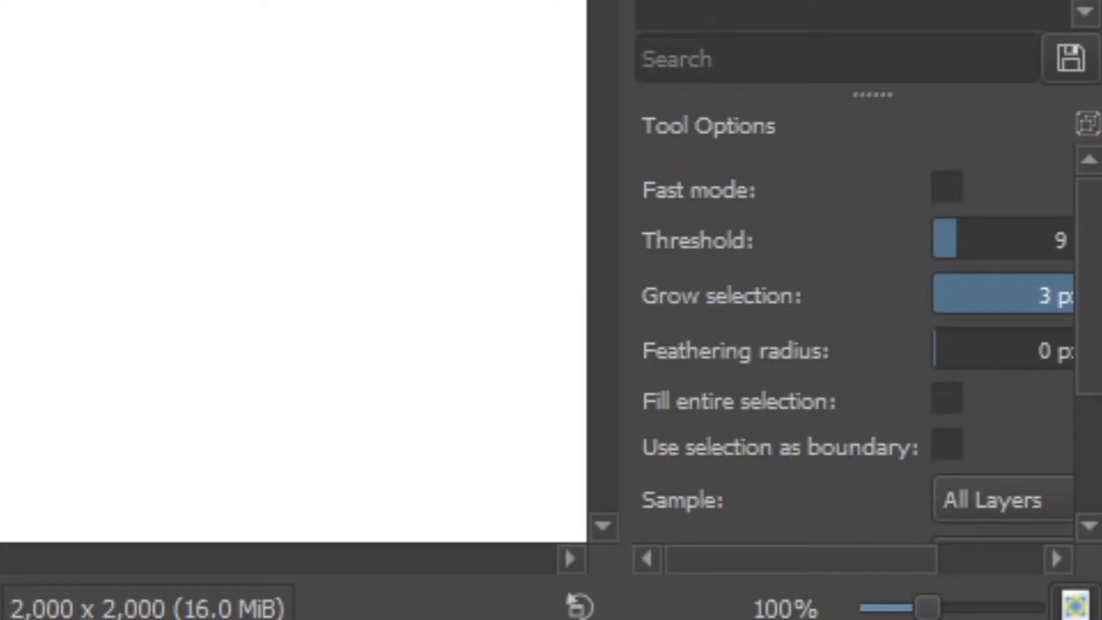
- Set the fill tool's Sample option to Current Layer and return it to All Layers
drag(626, 480, 361, 481)
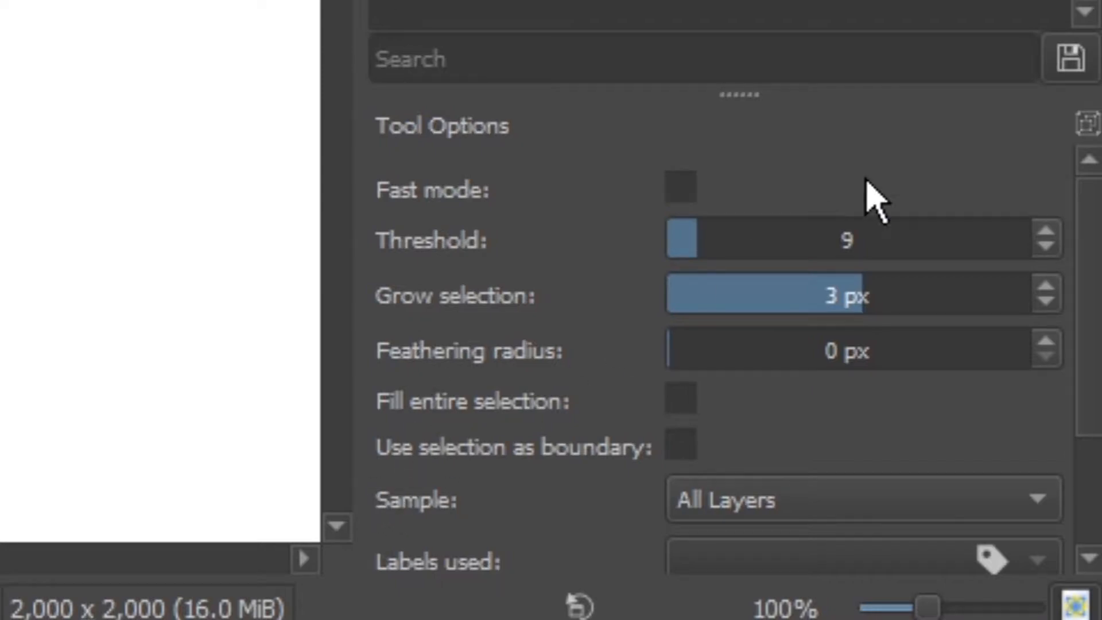
scroll(1093, 256, down, 3)
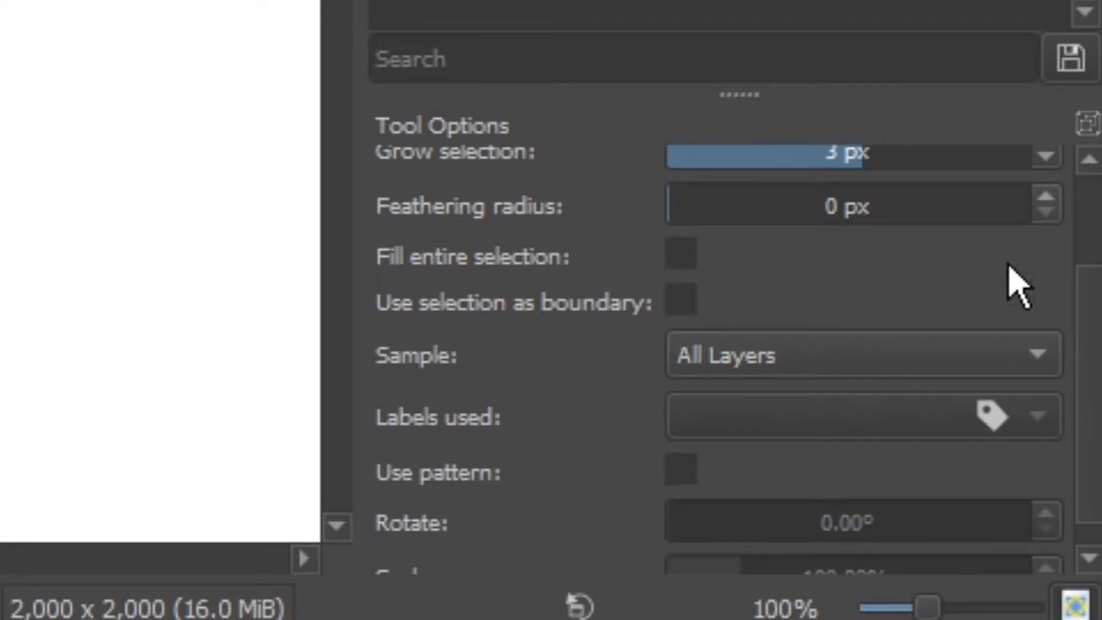
click(711, 362)
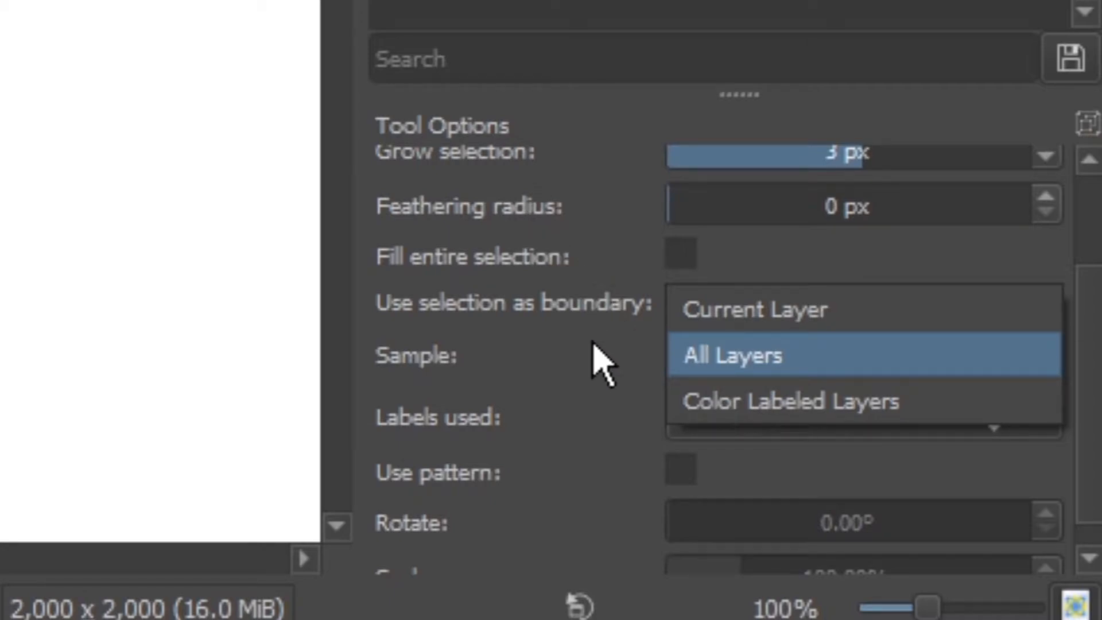
click(721, 315)
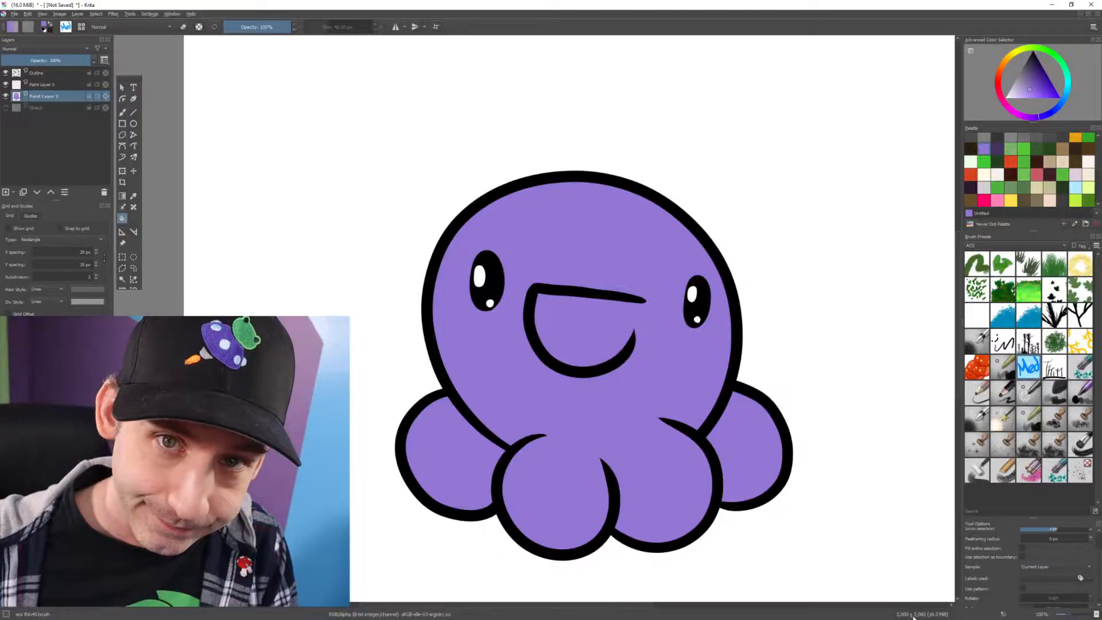
mouse_move(913, 617)
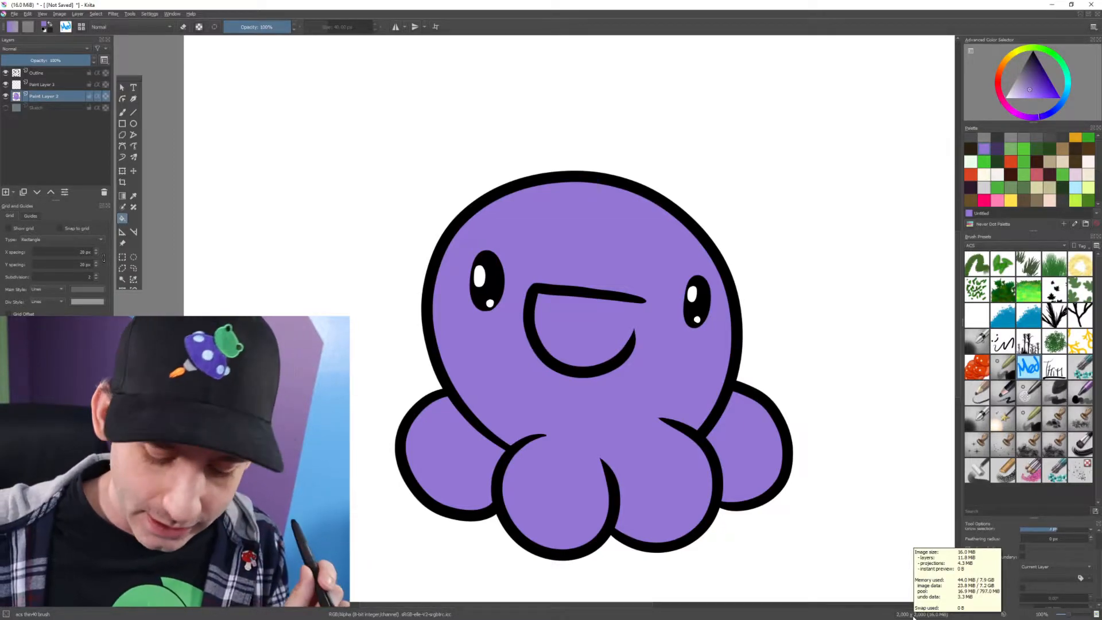
click(1028, 568)
click(1028, 576)
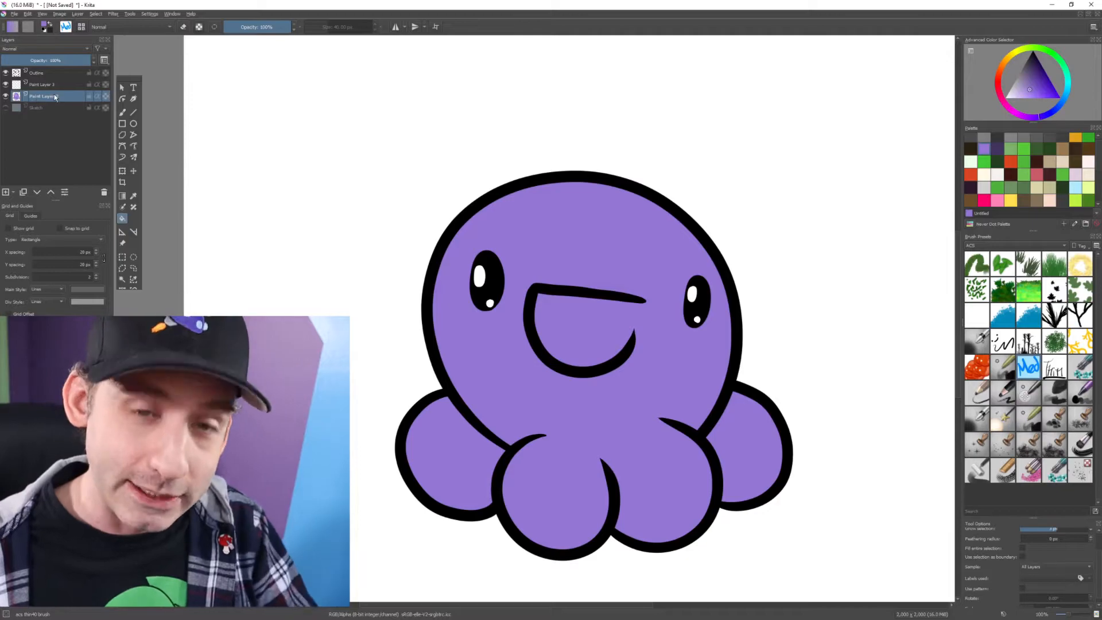
- Close the open side of the octopus's mouth with a dark purple line and fill the mouth with the same colour on Paint Layer 2
key(b)
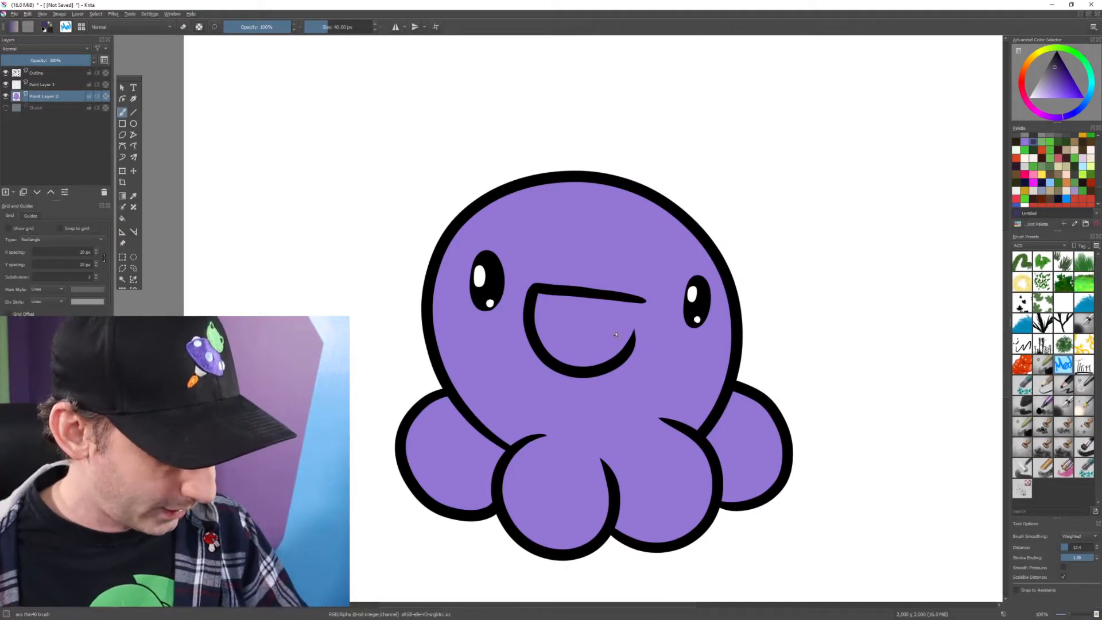
key(plus)
key(plus)
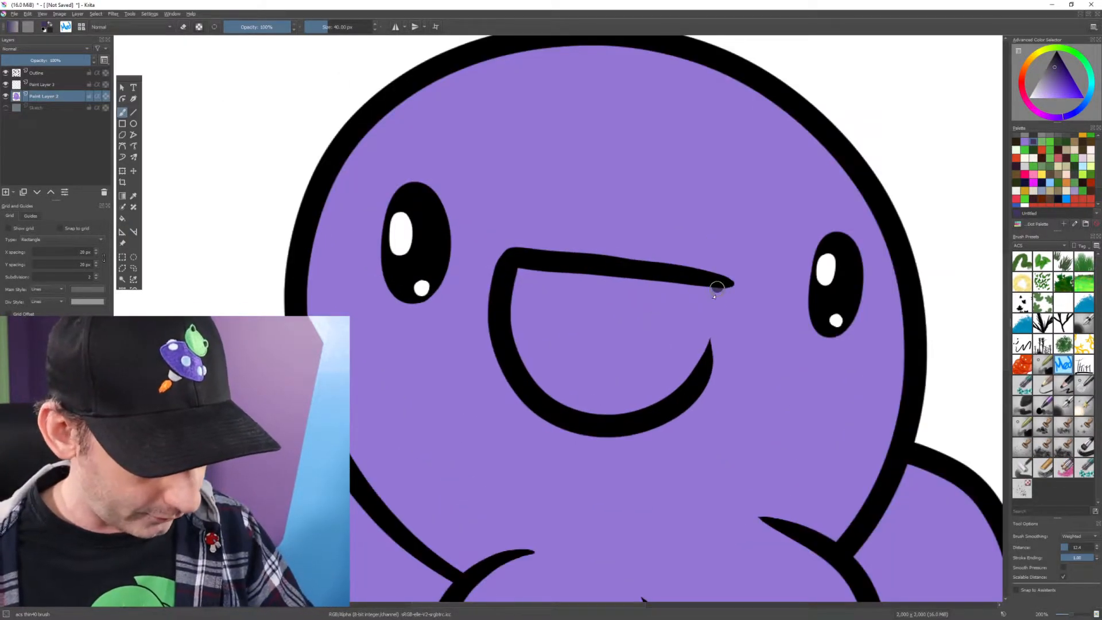
drag(717, 285, 599, 428)
key(f)
click(600, 344)
key(b)
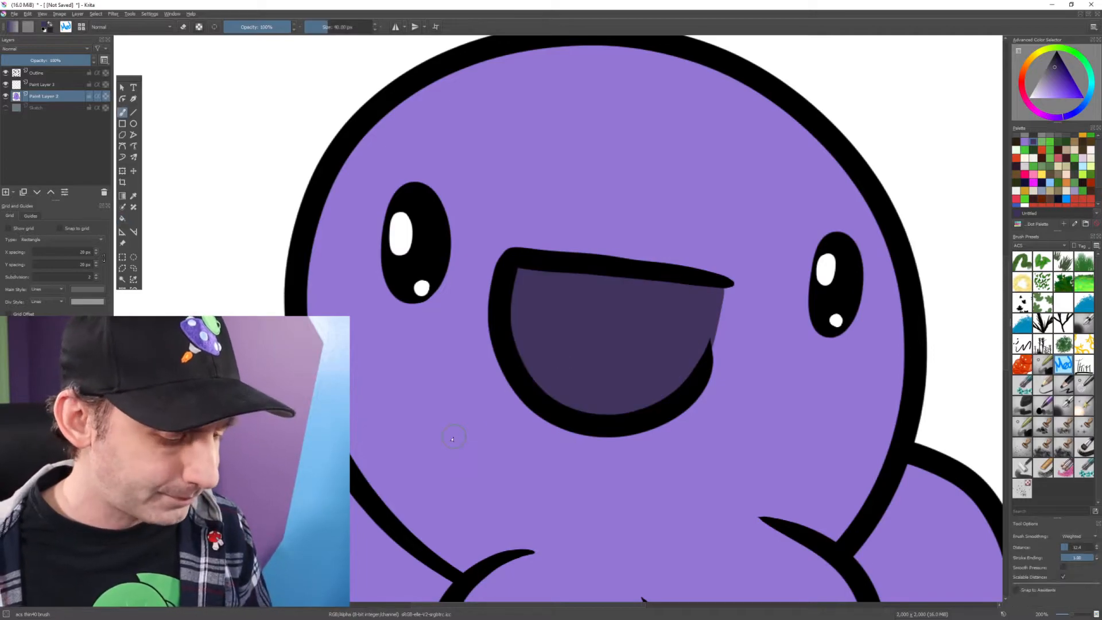
key(minus)
key(minus)
key(minus)
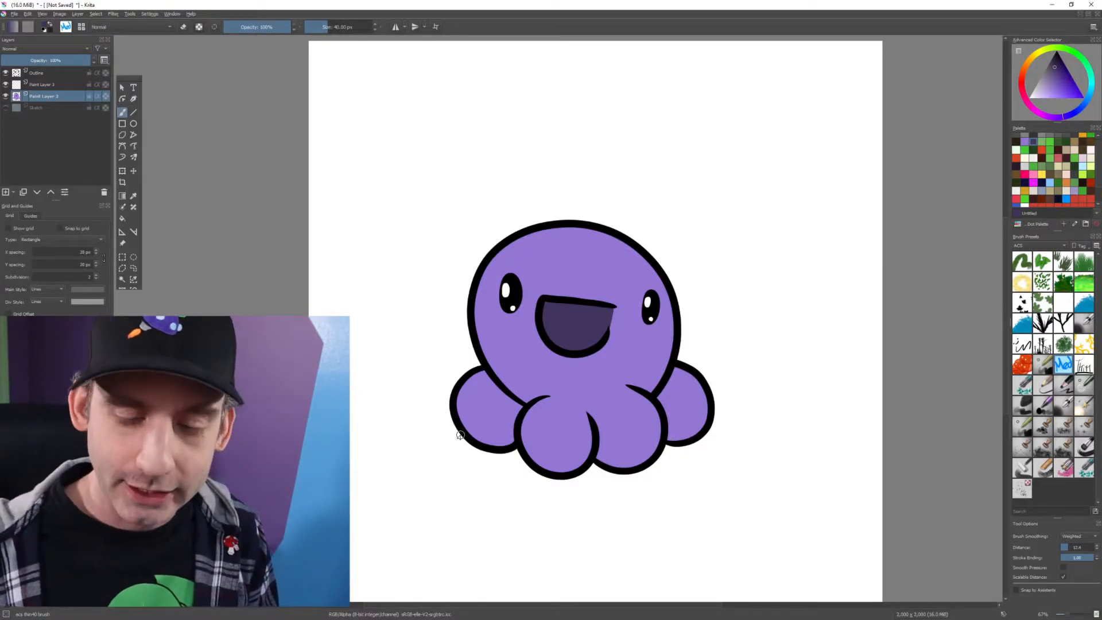
key(plus)
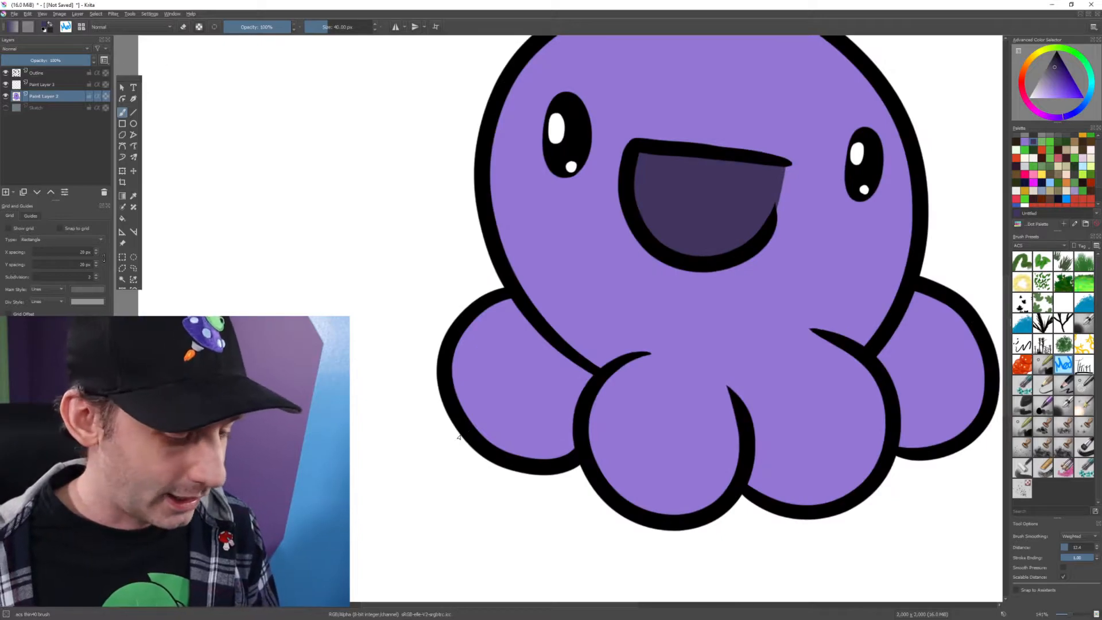
key(minus)
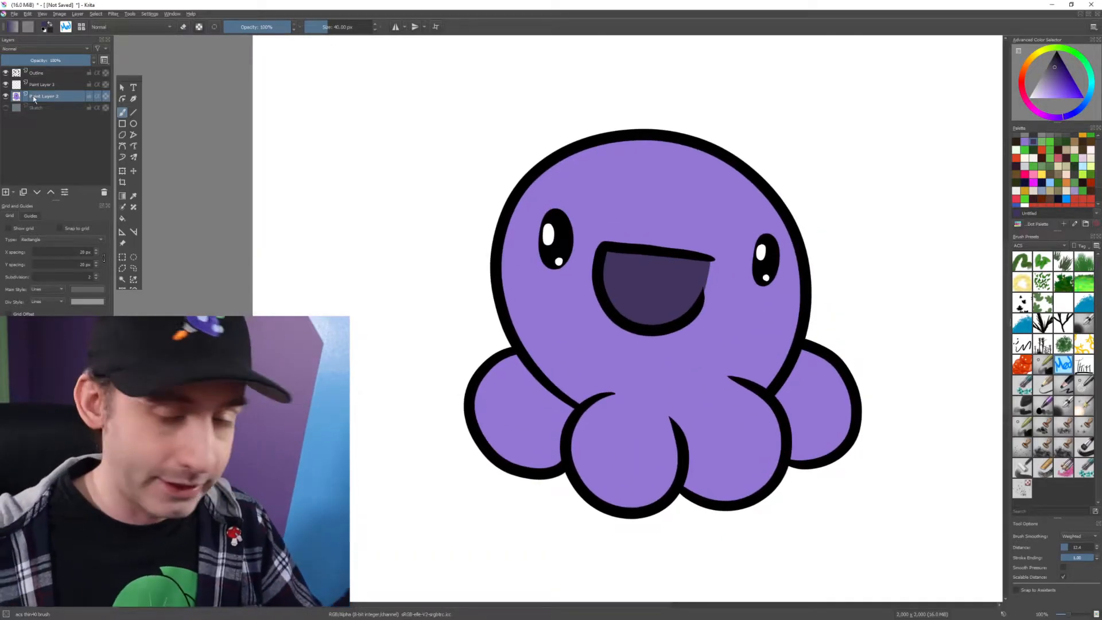
- Rename Paint Layer 2 as Colour
double_click(33, 96)
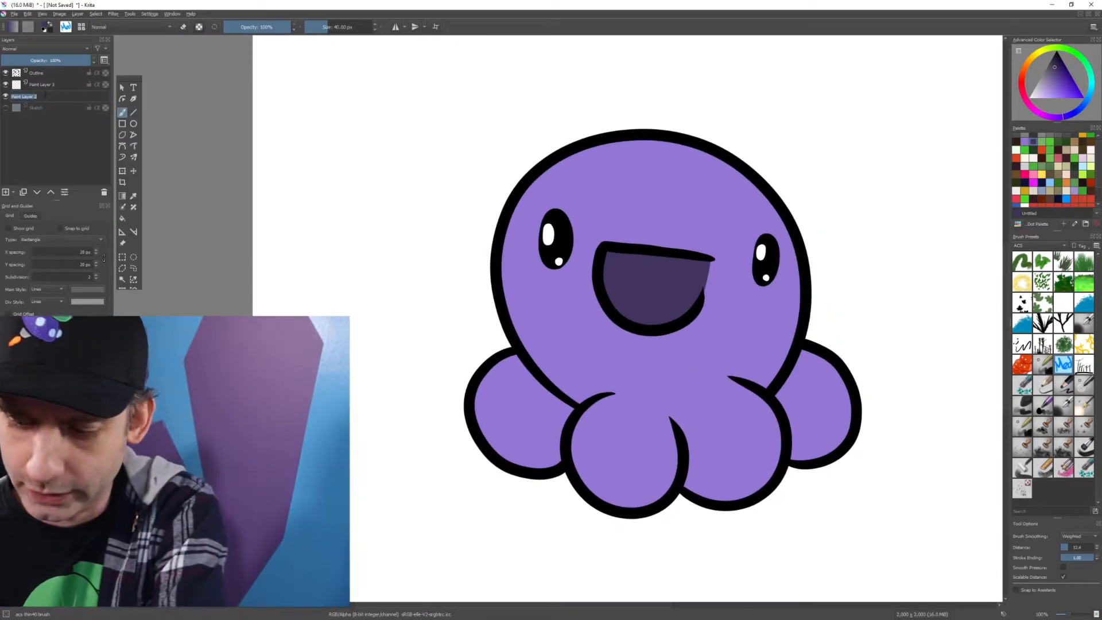
text(Colour)
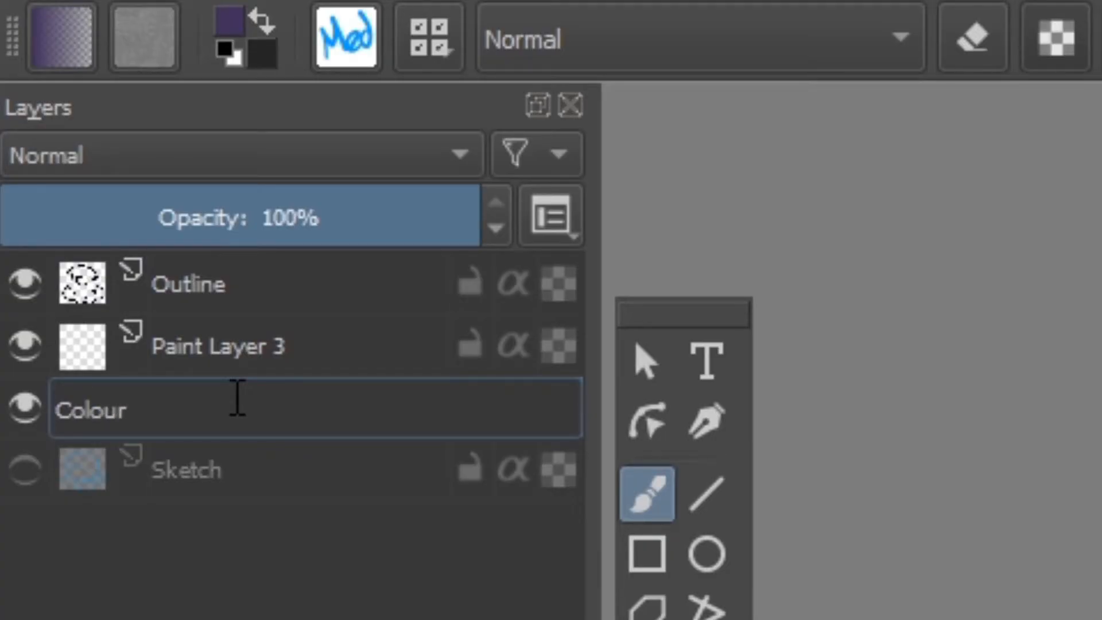
key(Return)
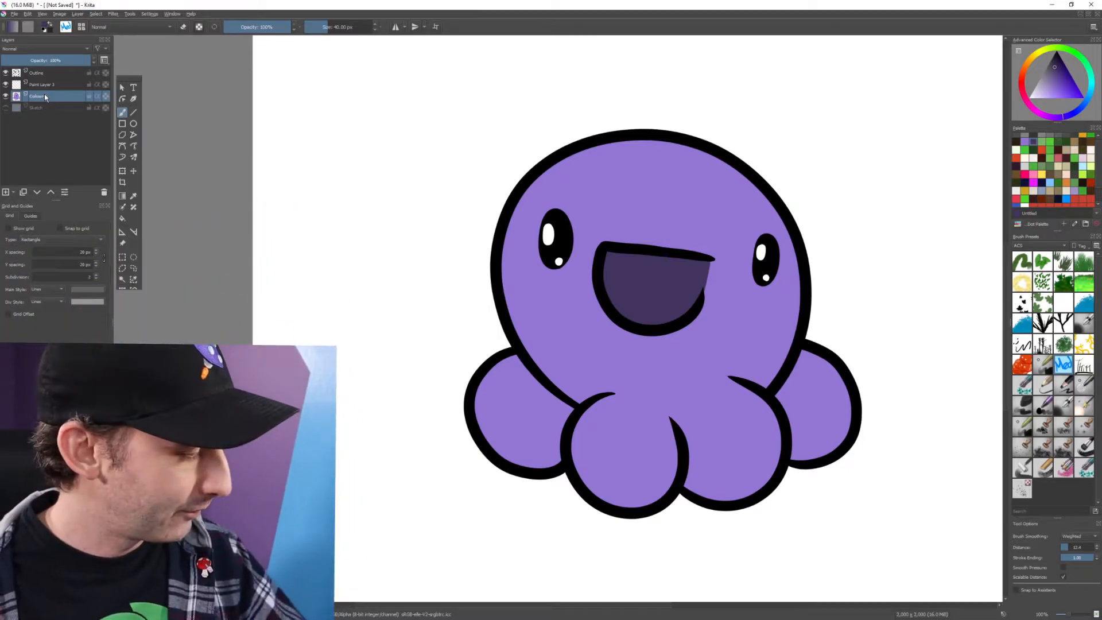
- Combine the Outline, Paint Layer 3 and Colour layers into one group with Quick Group
click(38, 75)
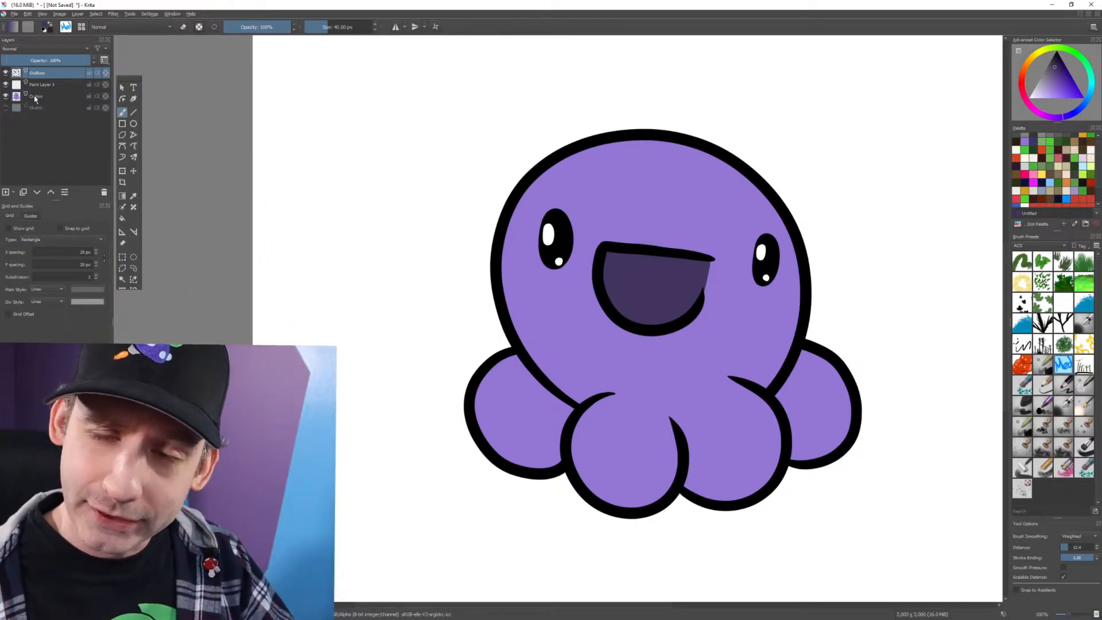
mouse_move(35, 99)
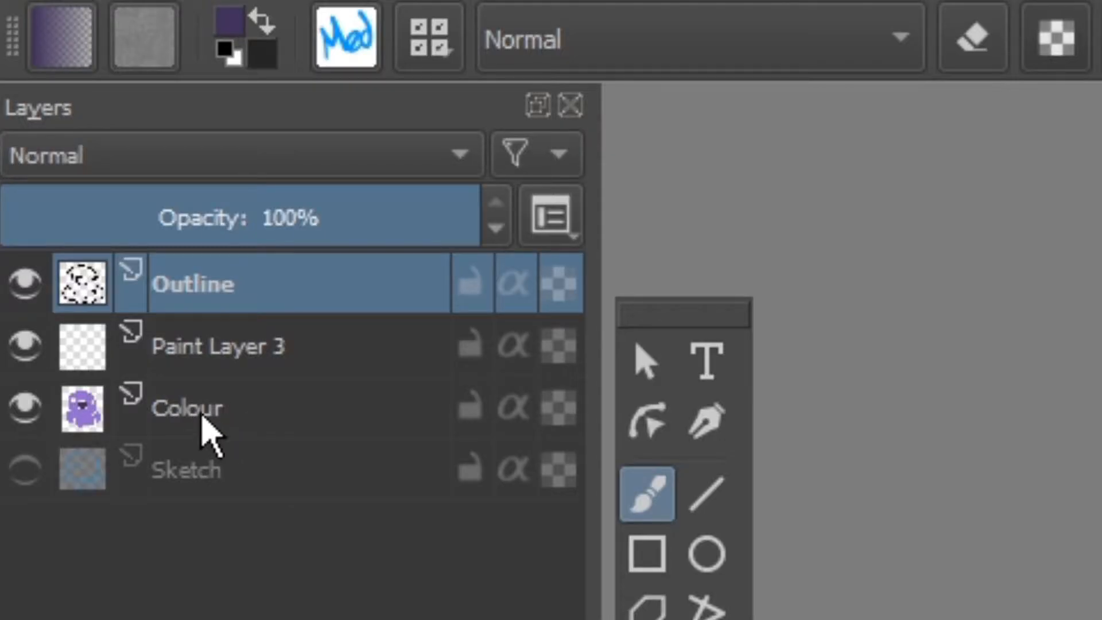
shift+click(38, 97)
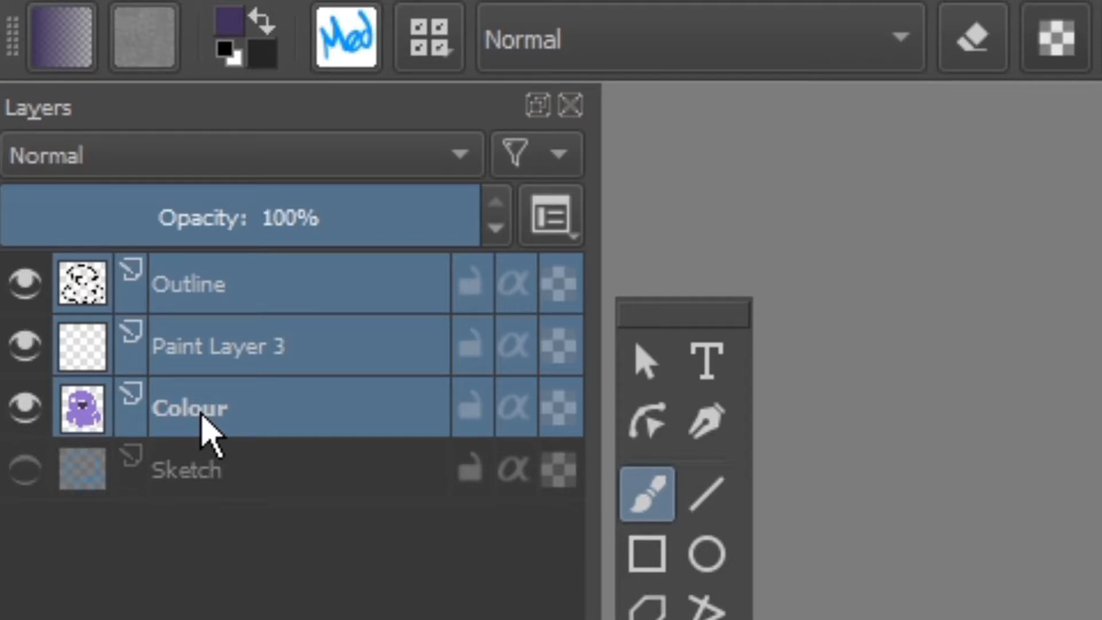
click(221, 295)
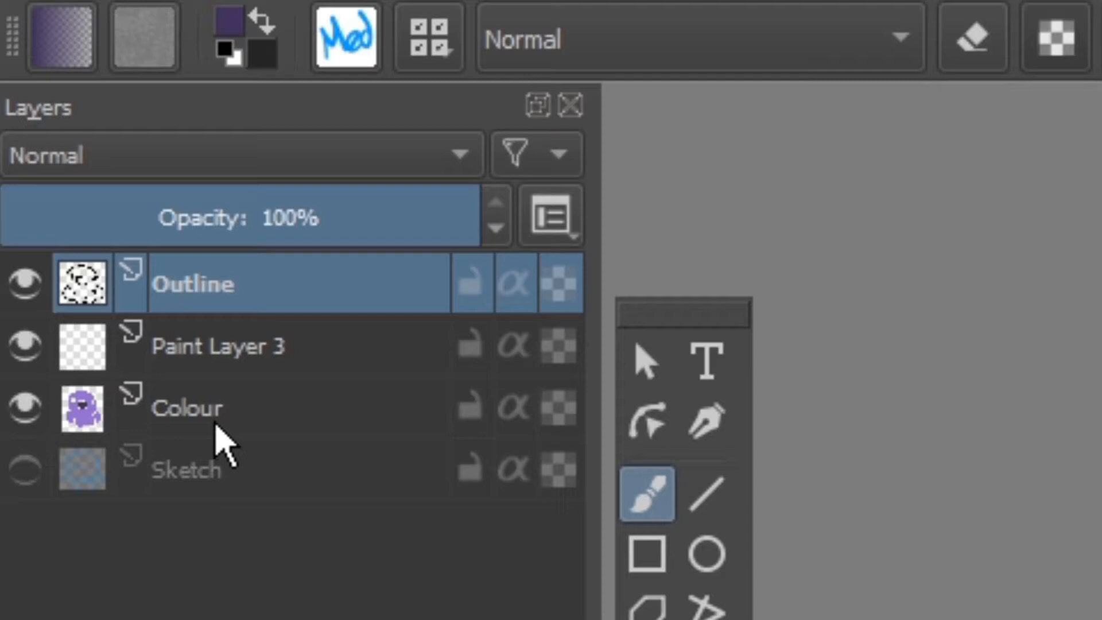
shift+click(202, 418)
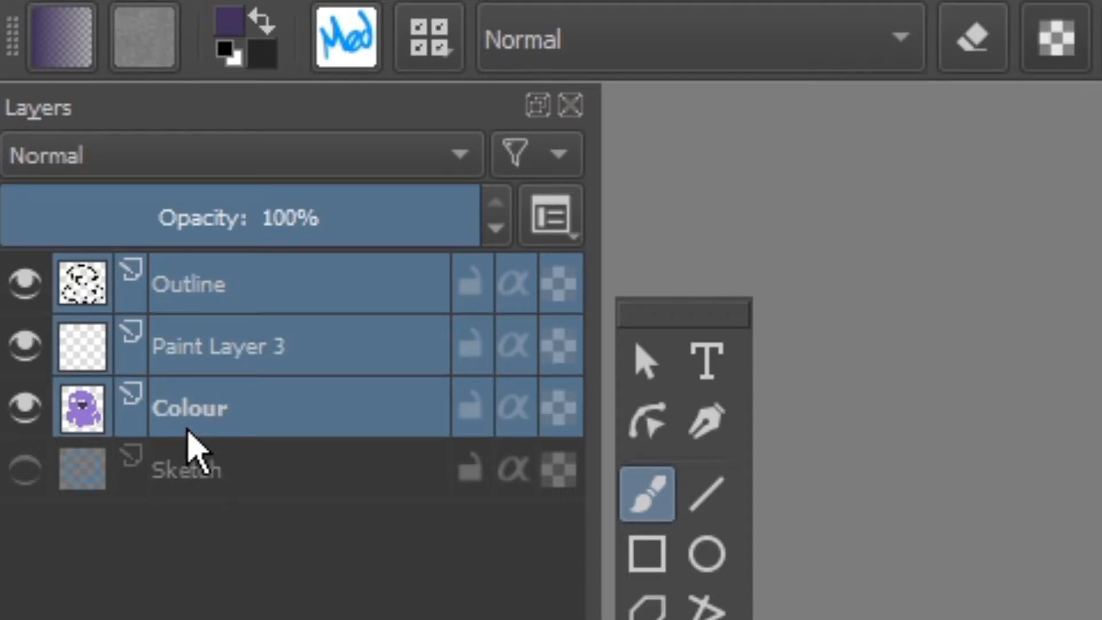
right_click(281, 337)
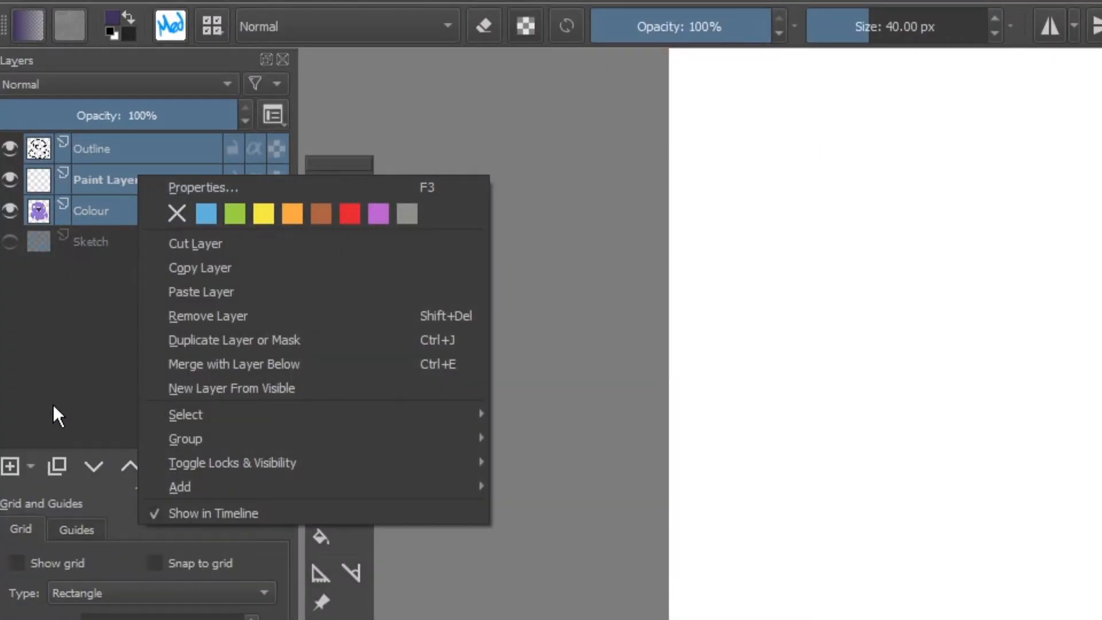
mouse_move(177, 456)
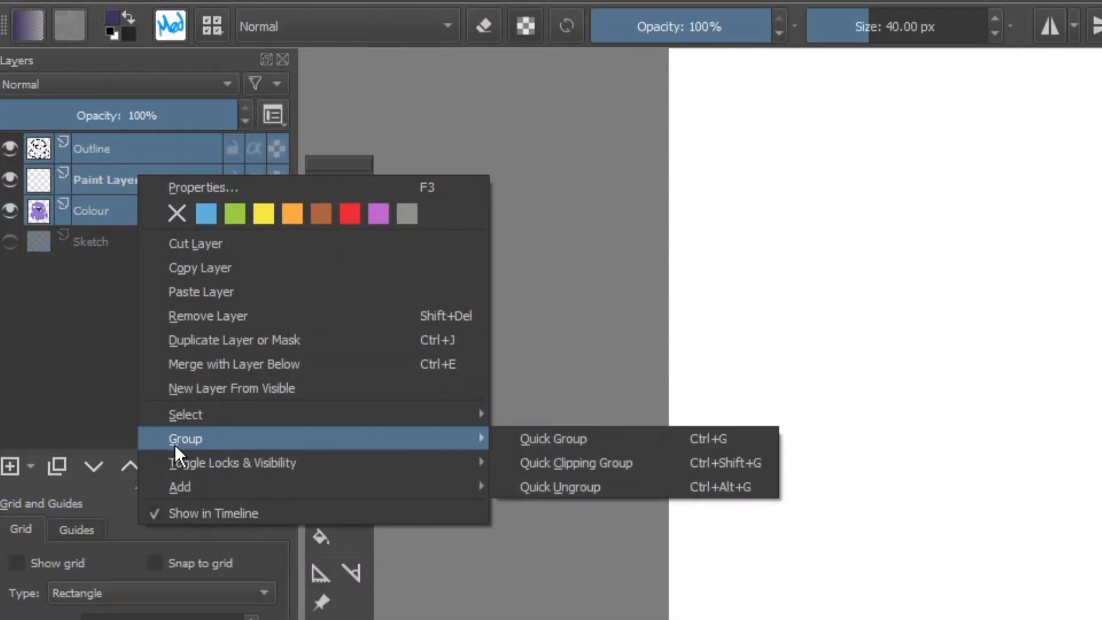
click(528, 439)
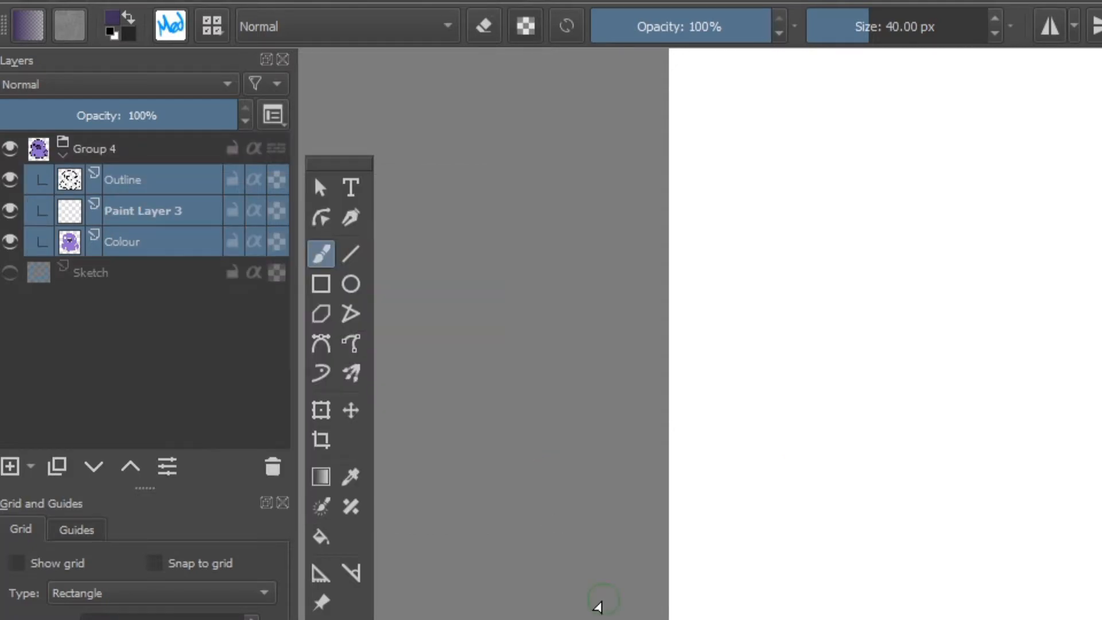
- Rename the new layer group as Gerald and Paint Layer 3 inside it as Shading
double_click(102, 149)
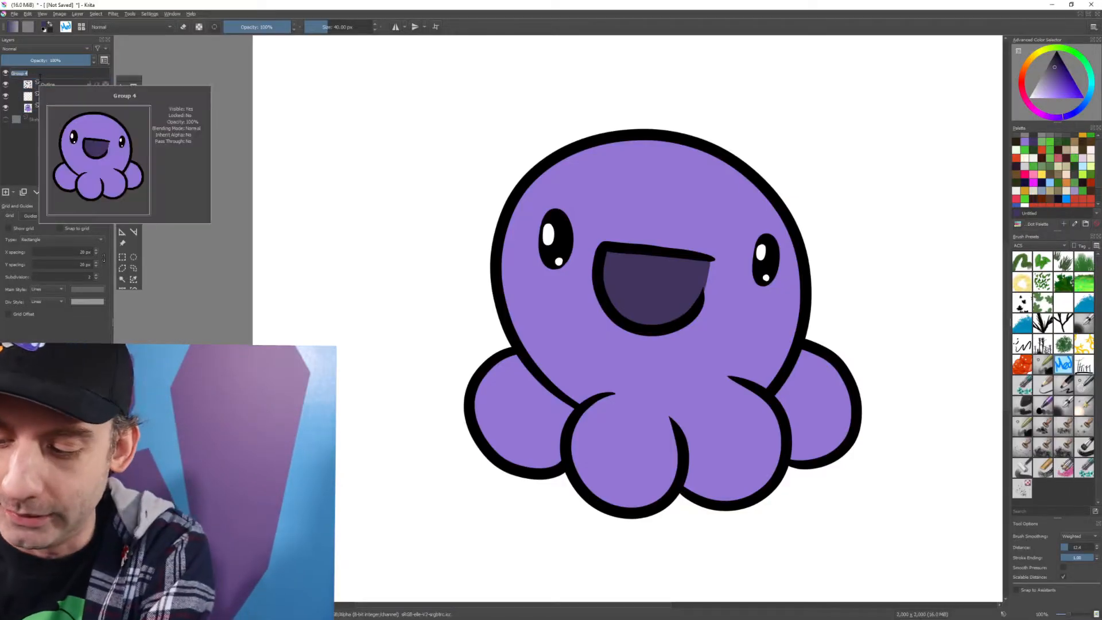
text(Gerald)
key(Return)
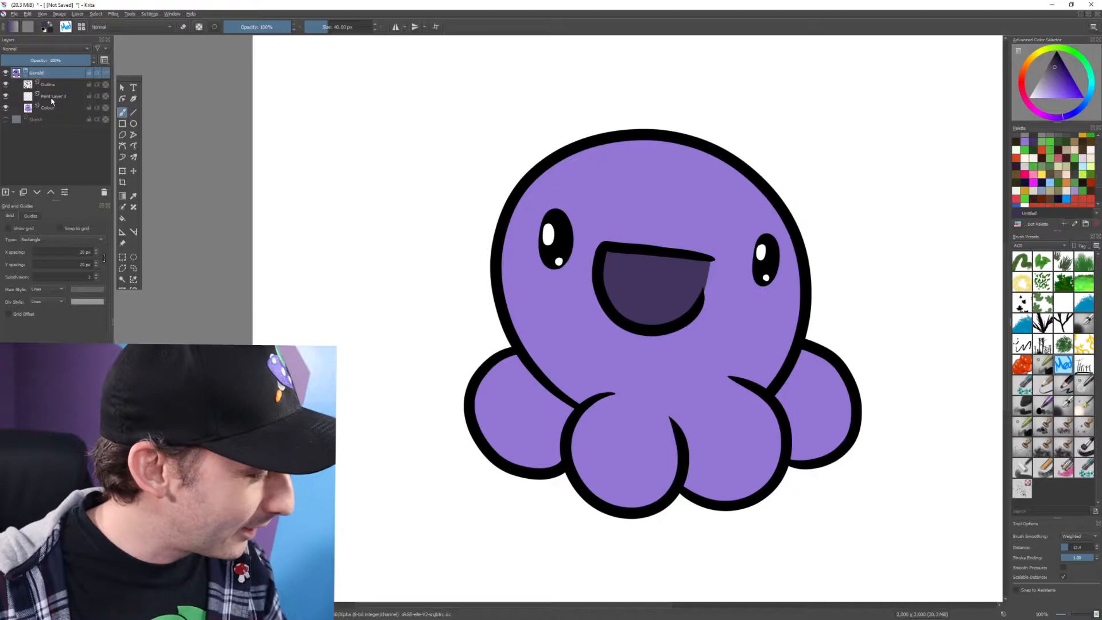
click(49, 96)
text(Shading)
key(Return)
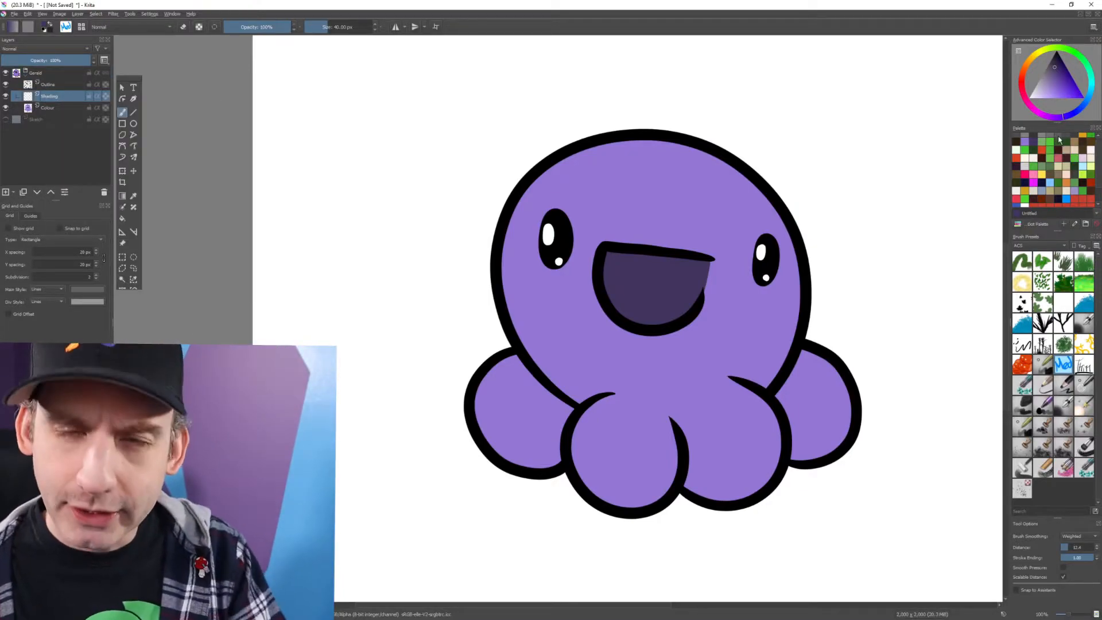
- Paint dark grey shadows on the Shading layer along the head's left and lower edge and the undersides of all four legs
click(1058, 136)
click(1046, 66)
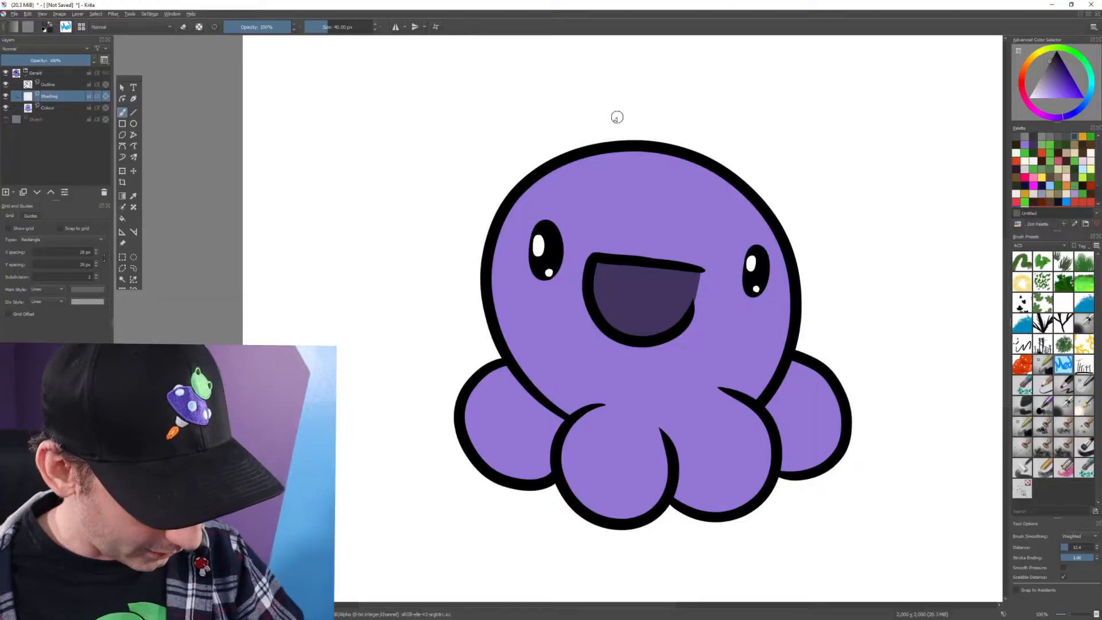
mouse_move(616, 117)
mouse_down()
mouse_move(520, 251)
mouse_move(583, 368)
mouse_move(682, 393)
mouse_move(642, 412)
mouse_move(572, 406)
mouse_up()
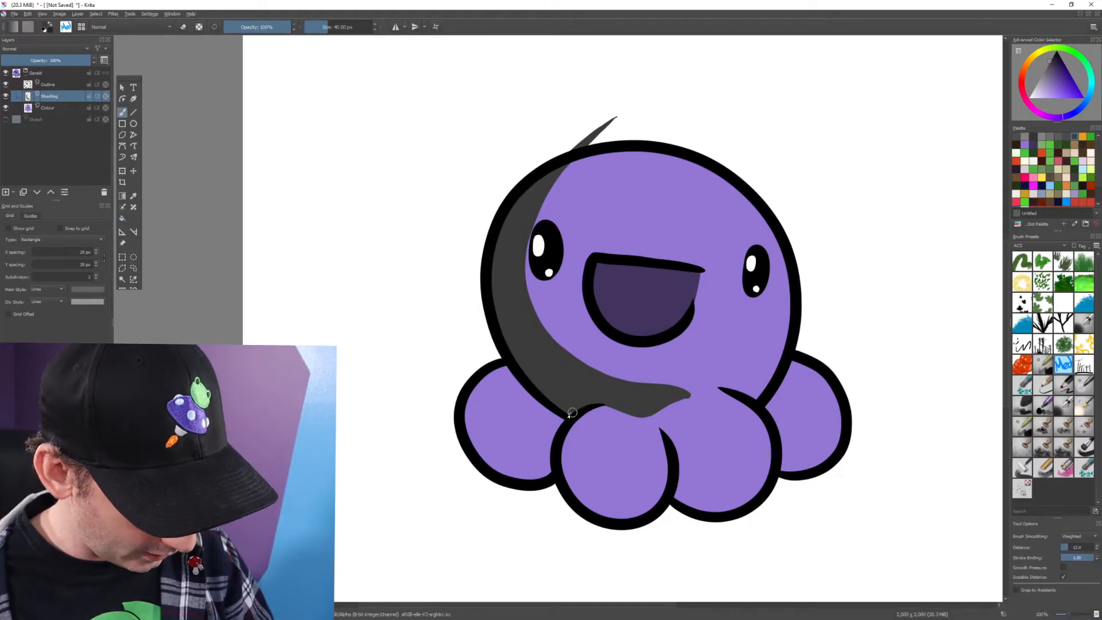
mouse_move(548, 453)
mouse_down()
mouse_move(430, 419)
mouse_move(500, 472)
mouse_move(549, 475)
mouse_move(453, 353)
mouse_move(548, 454)
mouse_move(539, 402)
mouse_move(552, 433)
mouse_move(675, 473)
mouse_up()
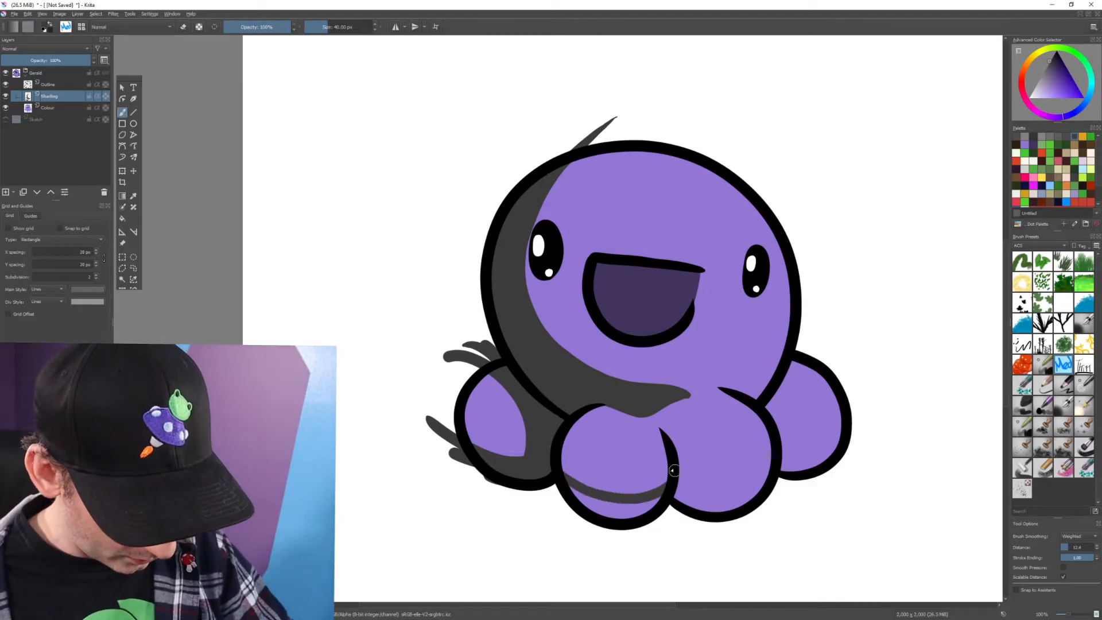
mouse_move(634, 508)
mouse_down()
mouse_move(549, 470)
mouse_move(647, 498)
mouse_move(589, 511)
mouse_move(625, 513)
mouse_up()
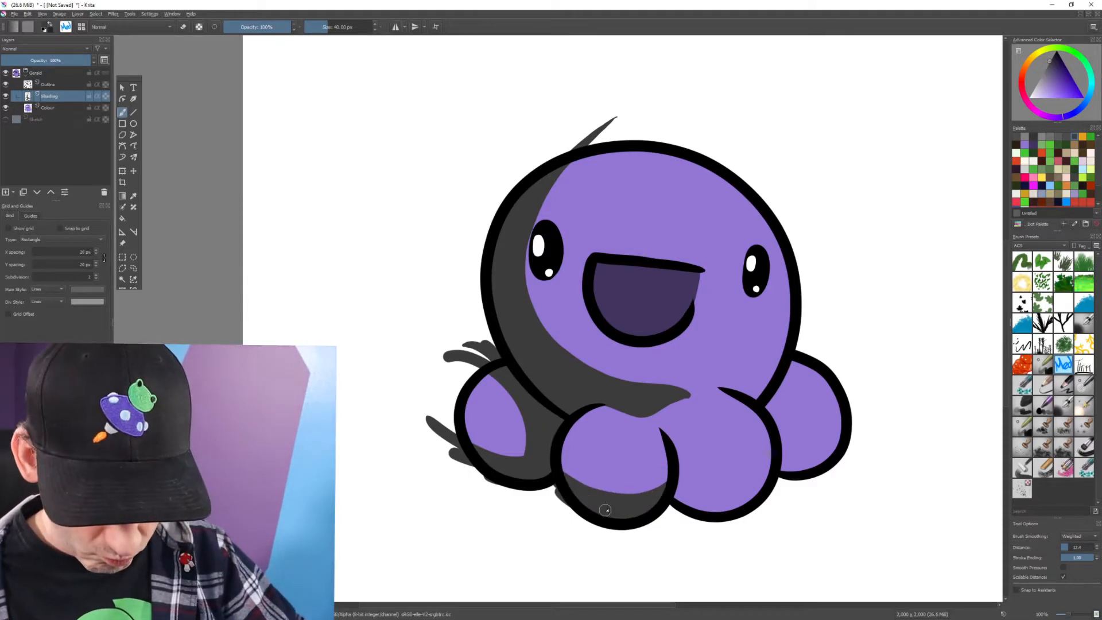
mouse_move(673, 480)
mouse_down()
mouse_move(740, 500)
mouse_move(761, 487)
mouse_move(740, 503)
mouse_move(677, 494)
mouse_move(716, 512)
mouse_up()
drag(773, 457, 870, 418)
mouse_move(824, 462)
mouse_down()
mouse_move(781, 468)
mouse_move(821, 461)
mouse_up()
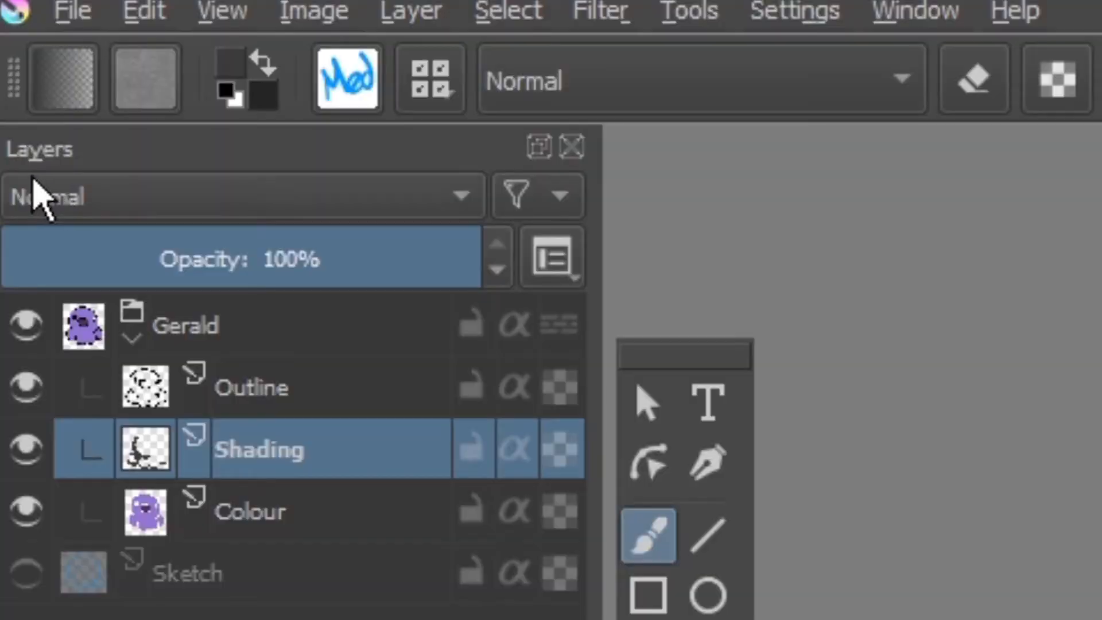
- Set the Shading layer's blending mode to Hard Light and turn on its Inherit Alpha option
click(35, 191)
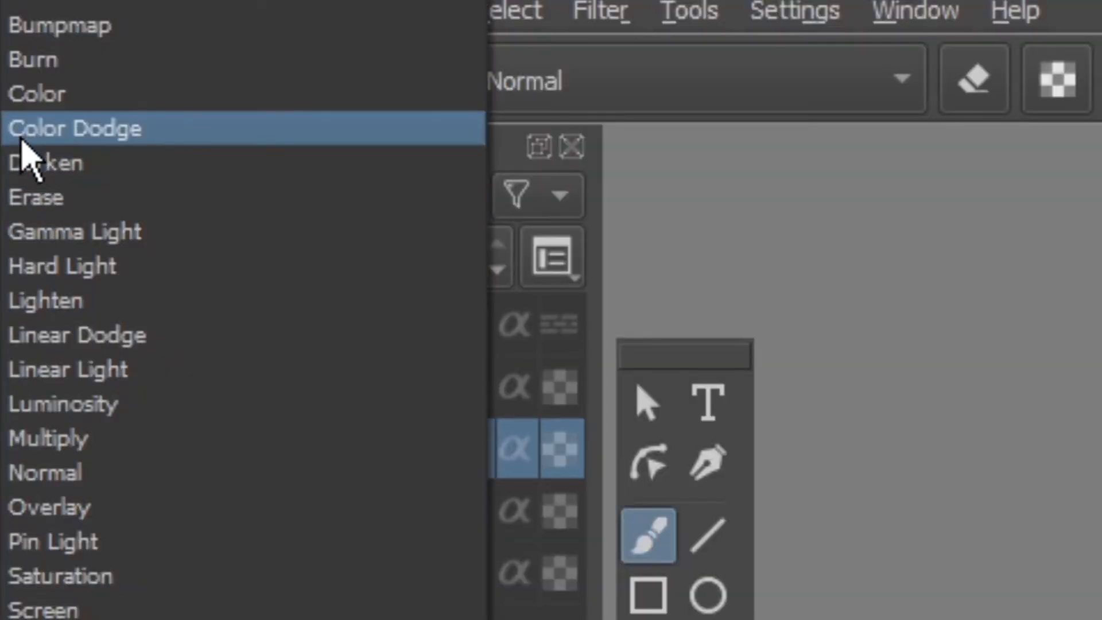
click(50, 273)
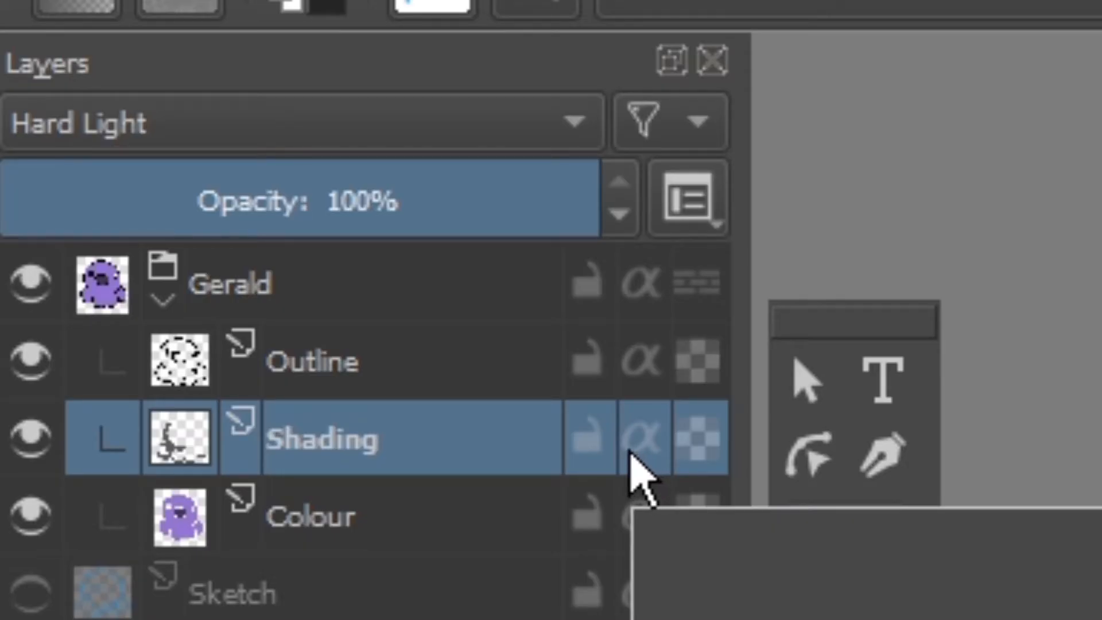
click(636, 456)
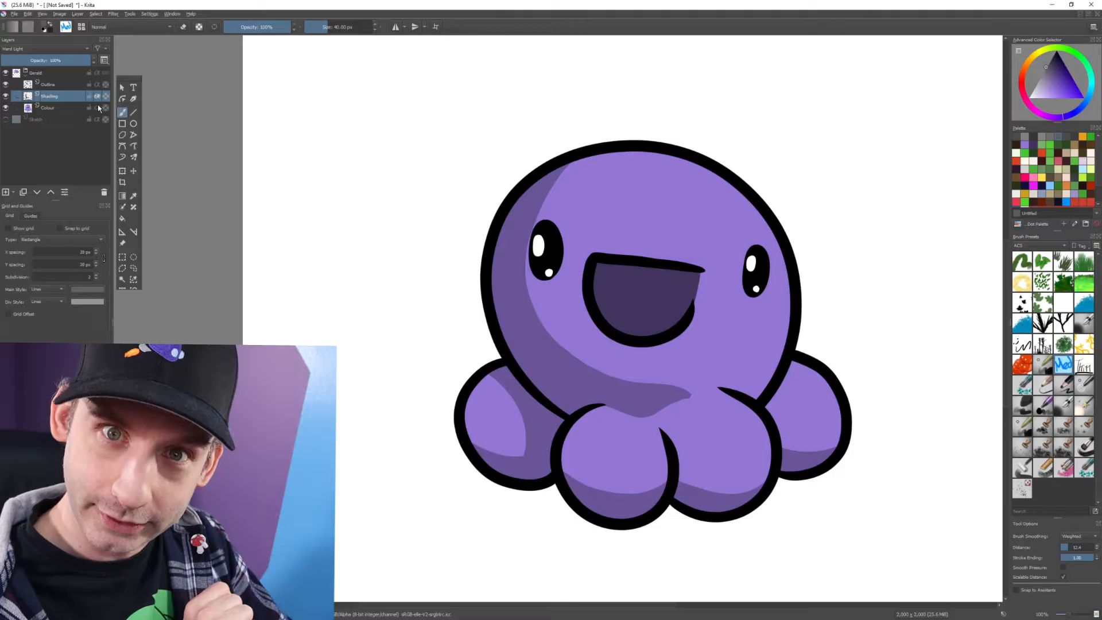
- Move the Shading layer above the Outline layer within the Gerald group
mouse_move(98, 107)
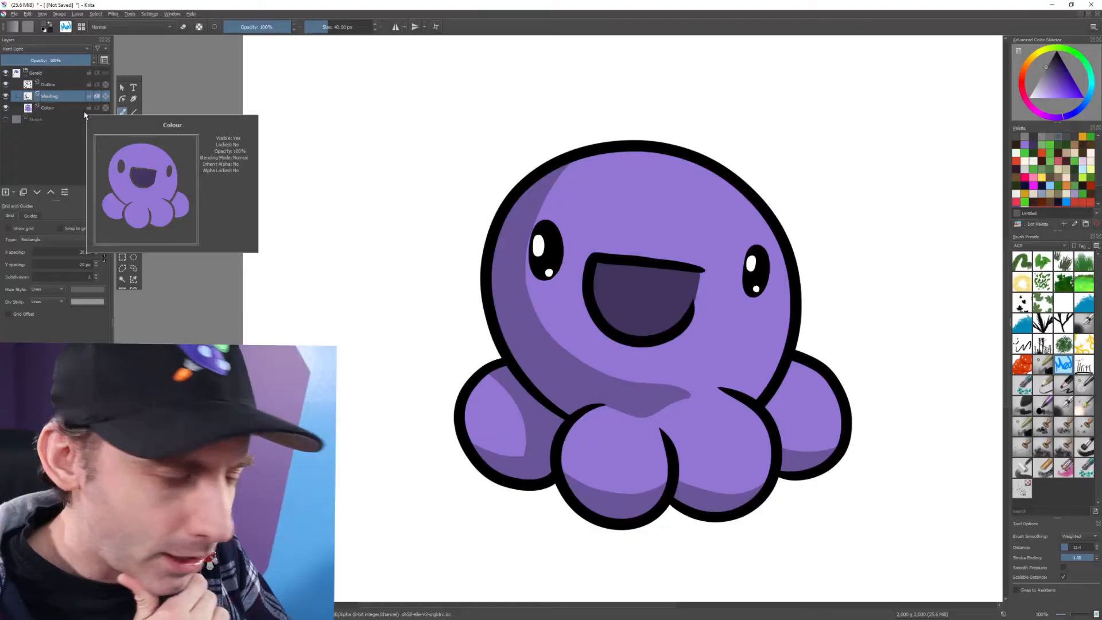
mouse_move(70, 122)
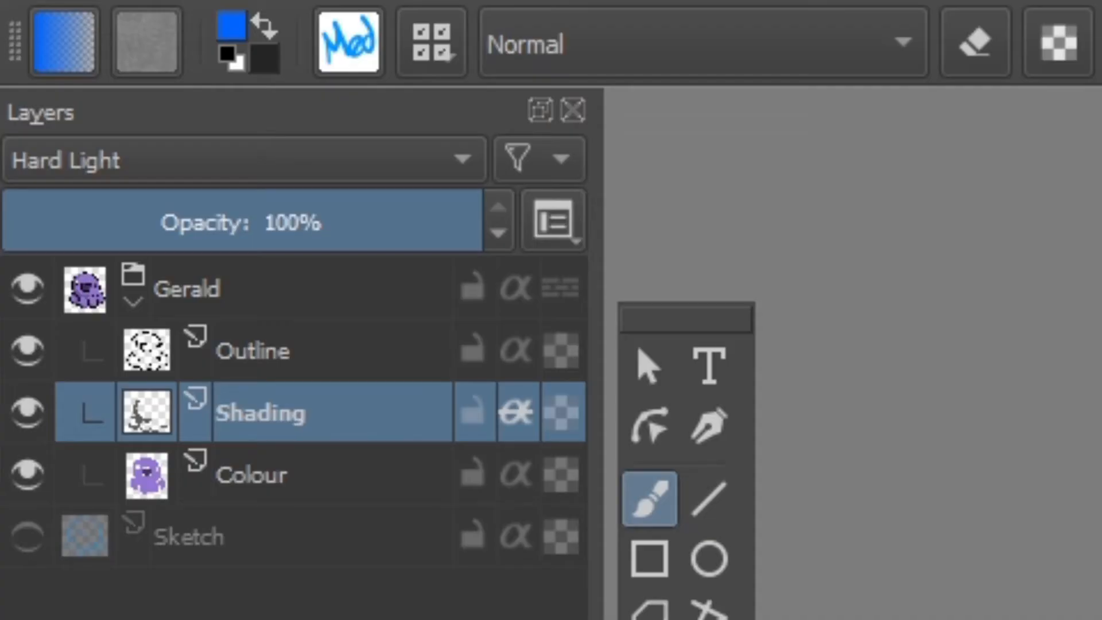
key(ctrl+Page_Up)
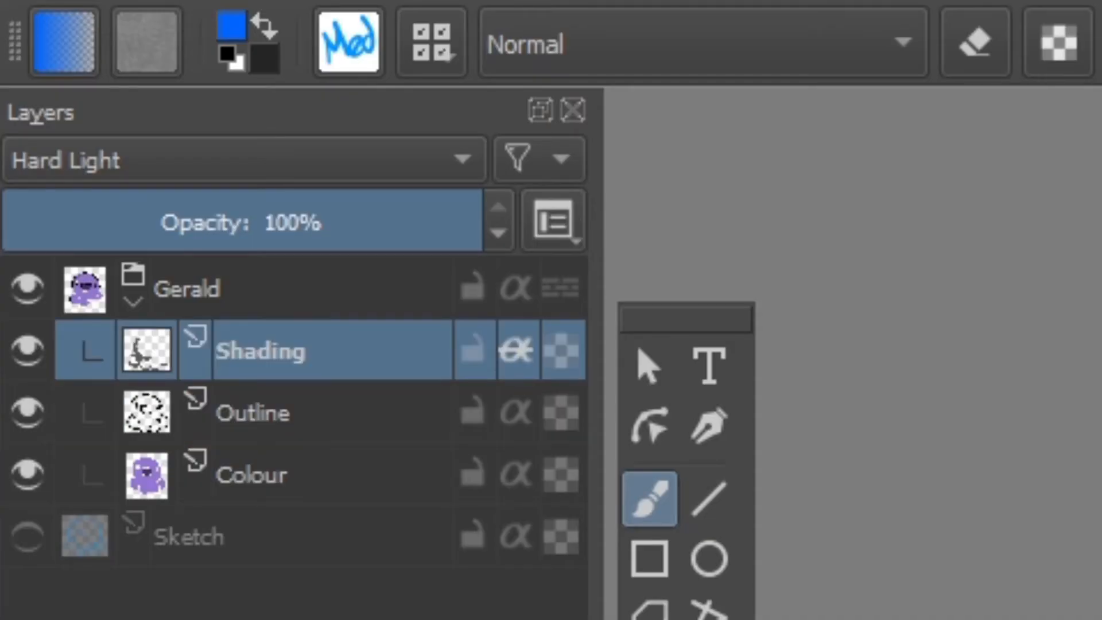